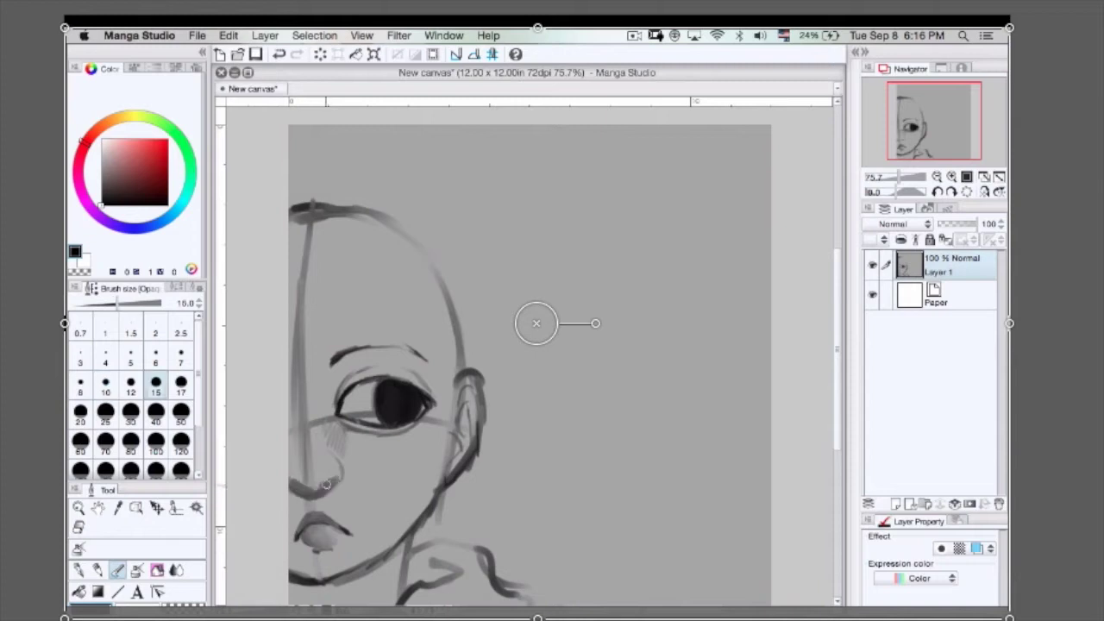
# - Shade the nose and define its nostril, using brush sizes 5 and 4 for the finer tones
pyautogui.click(130, 357)
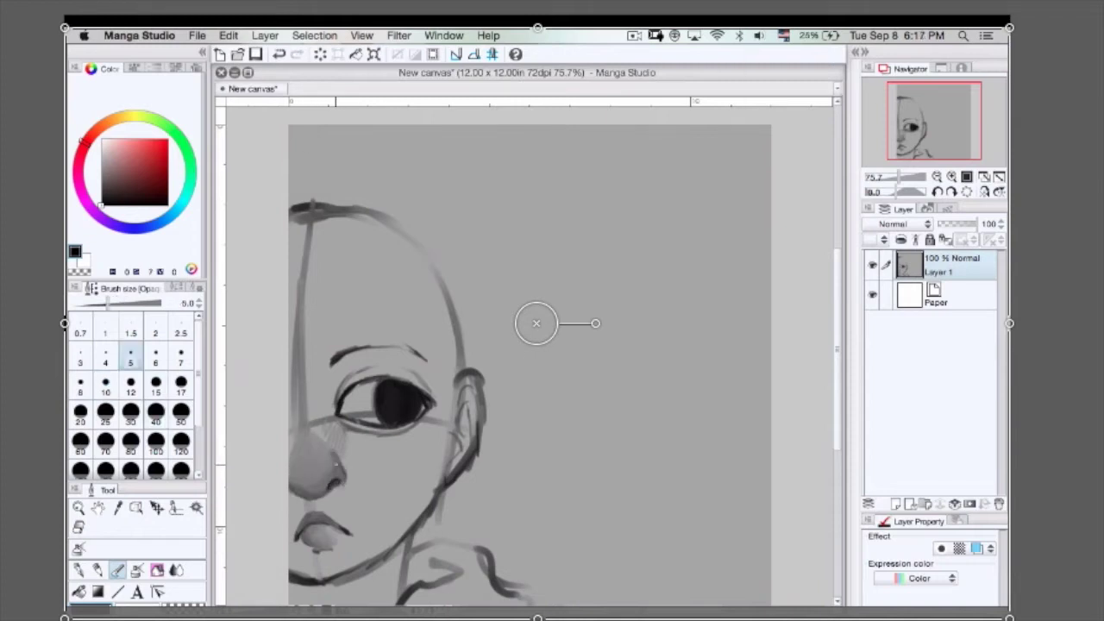
pyautogui.click(106, 356)
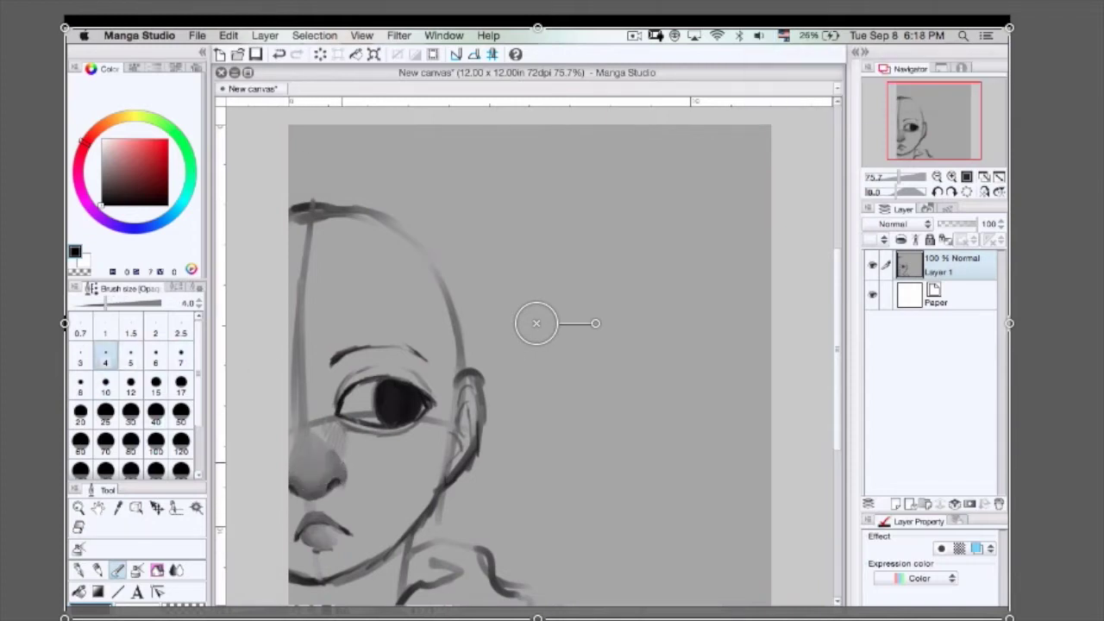
# - Paint grey shadow beneath the eye and blend it towards the side of the nose
pyautogui.click(156, 386)
pyautogui.press('x')
pyautogui.click(180, 356)
pyautogui.press('x')
pyautogui.moveTo(333, 427)
pyautogui.mouseDown()
pyautogui.moveTo(341, 448)
pyautogui.moveTo(421, 425)
pyautogui.moveTo(376, 438)
pyautogui.mouseUp()
pyautogui.click(117, 570)
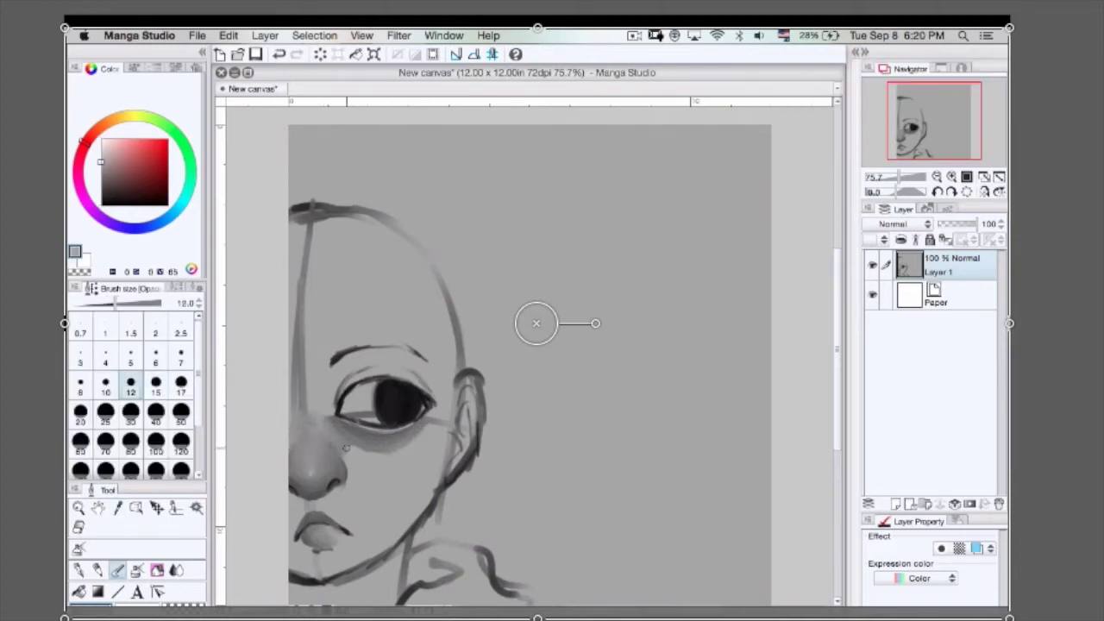
# - Paint out the vertical guideline on the forehead and deepen the shading around the eye and upper lid
pyautogui.moveTo(298, 417); pyautogui.dragTo(298, 246)
pyautogui.press('[')
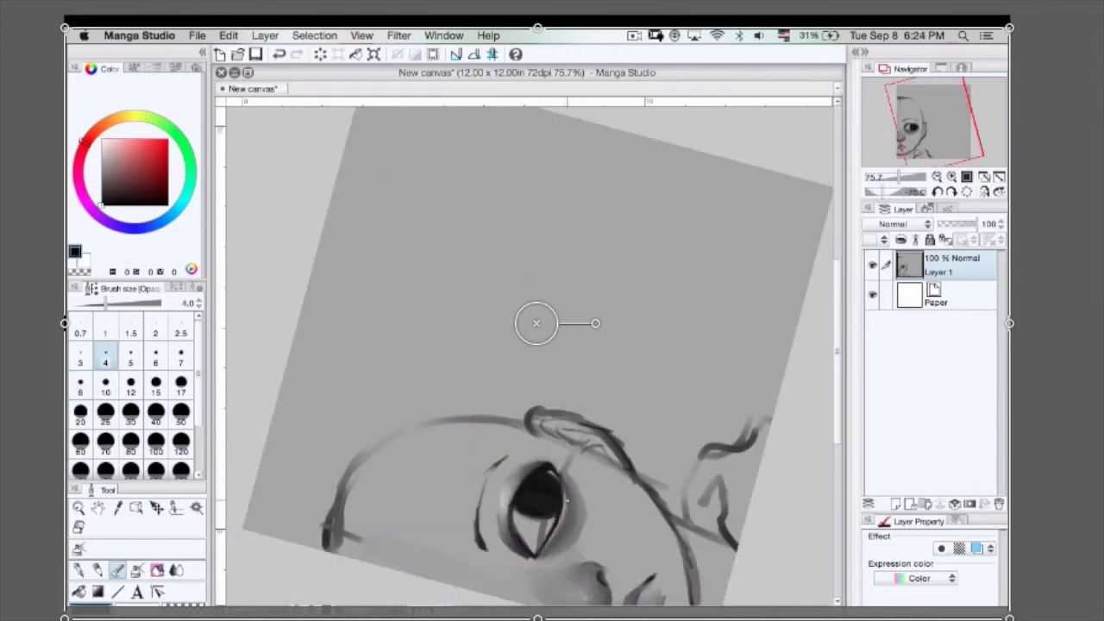
pyautogui.press(']')
pyautogui.press(']')
pyautogui.press(']')
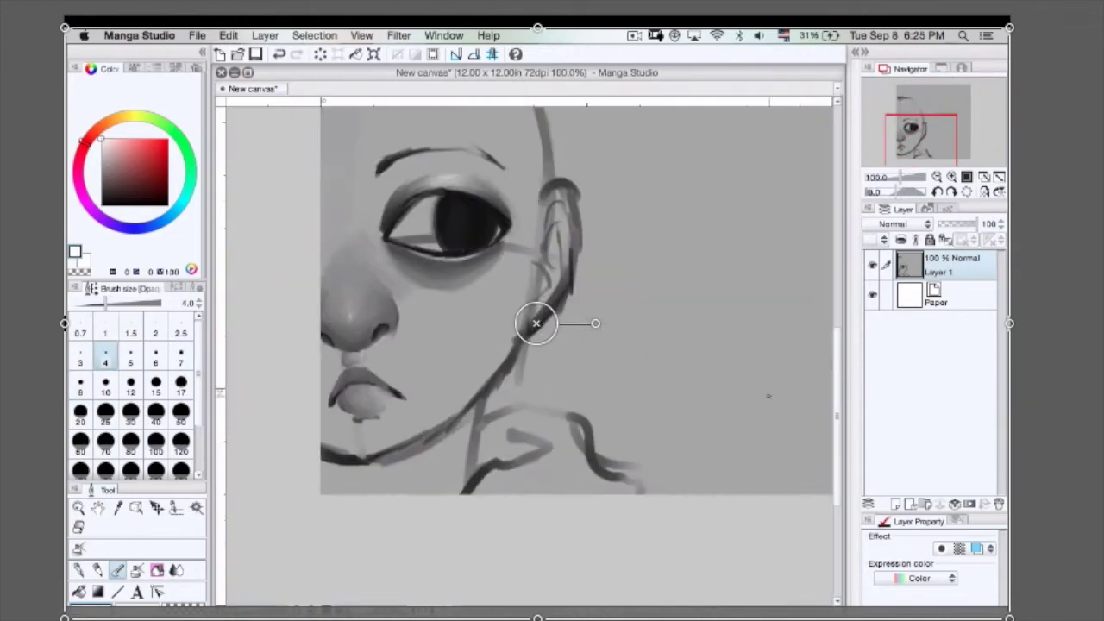
# - Paint the iris, pupil and shaded white of the eye, varying the brush size for details
pyautogui.press('[')
pyautogui.press('[')
pyautogui.press('[')
pyautogui.press(']')
pyautogui.press(']')
pyautogui.press(']')
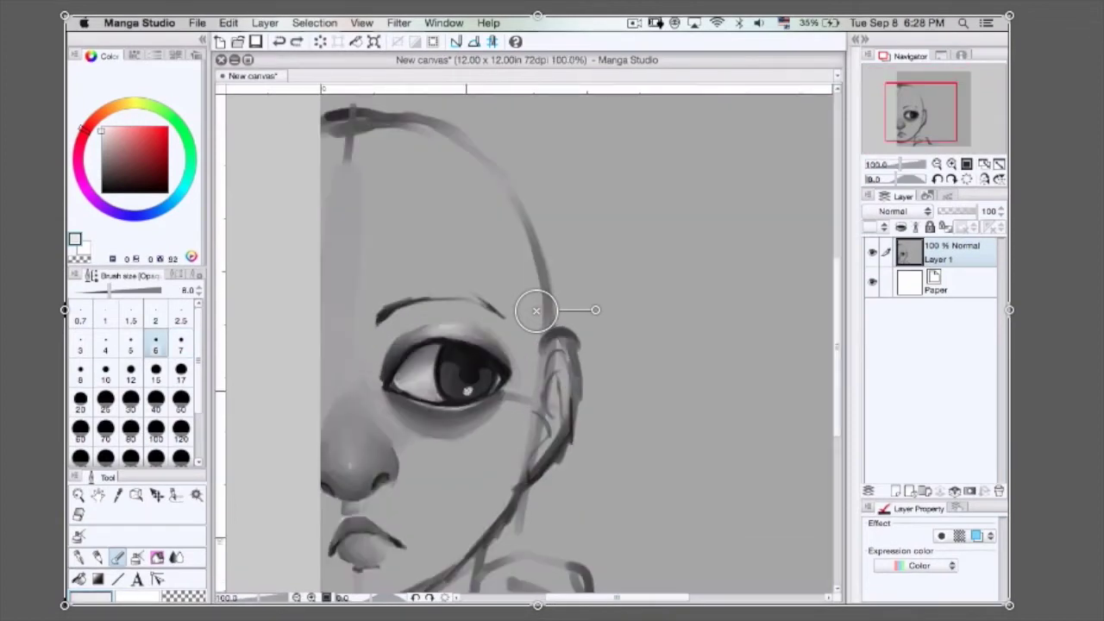
# - Place a white highlight in the iris with brush size 5 and soften the shadow under the eye
pyautogui.press(']')
pyautogui.press(']')
pyautogui.press(']')
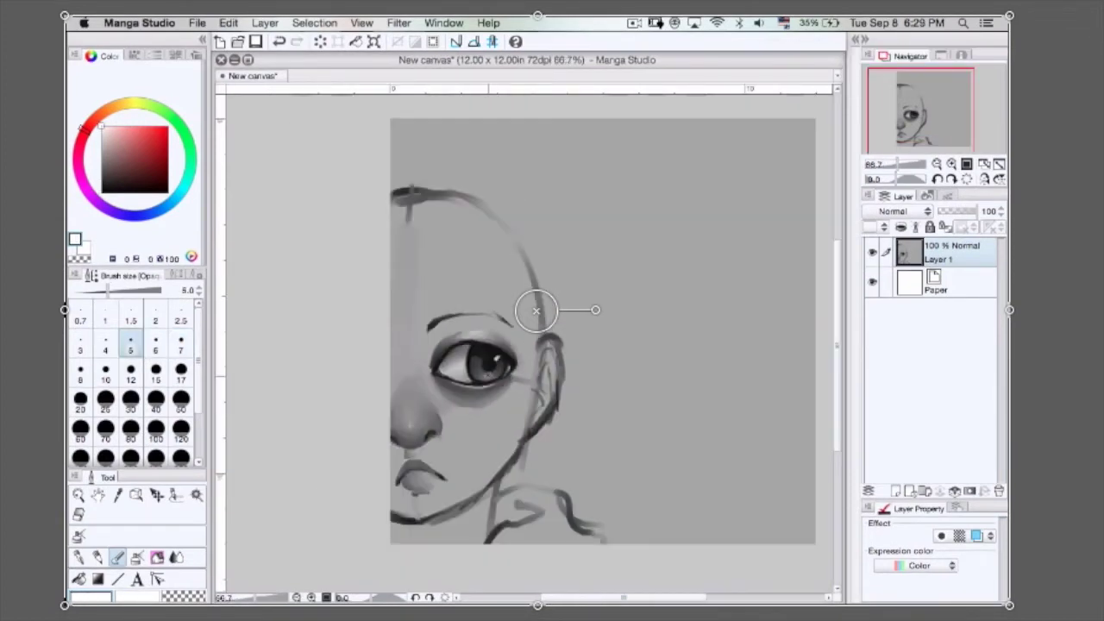
pyautogui.press('super+minus')
pyautogui.press('[')
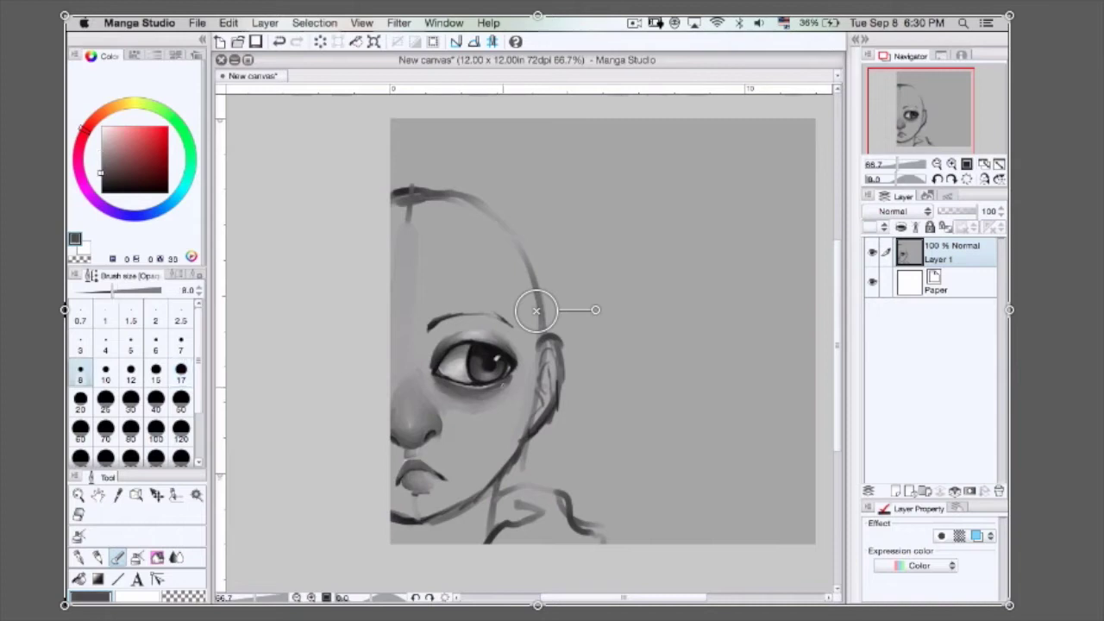
# - Refine the eye's lower rim and the shading just beneath it with a smaller brush
pyautogui.press('super+plus')
pyautogui.press('[')
pyautogui.press('[')
pyautogui.press('[')
pyautogui.press('[')
pyautogui.press('x')
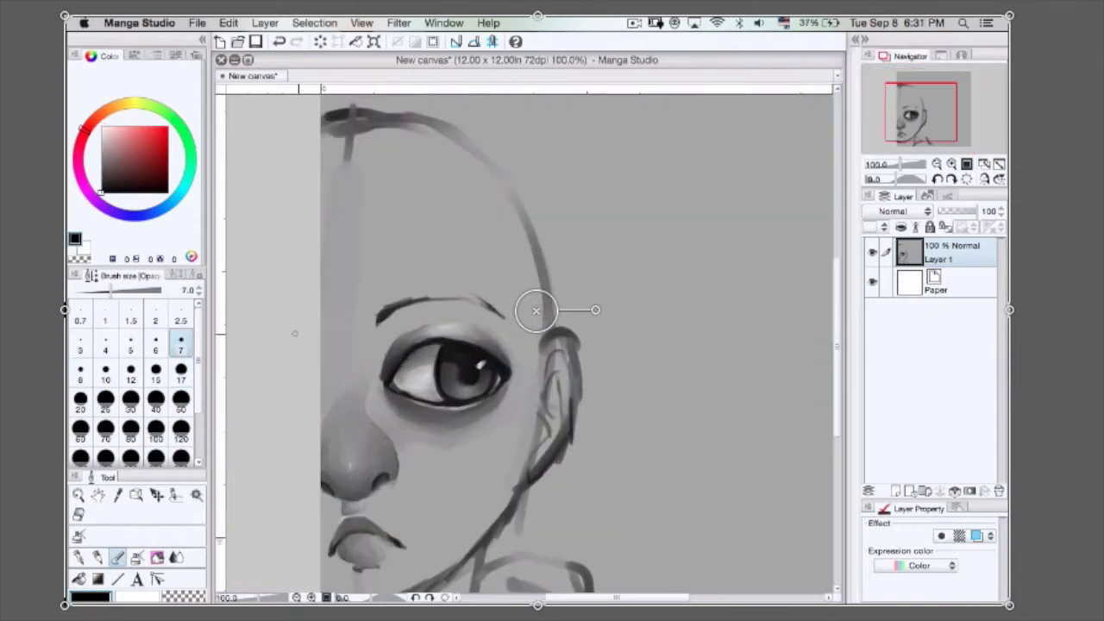
# - Redraw the jawline as a cleaner dark contour from the ear to the chin
pyautogui.press('super+minus')
pyautogui.press(']')
pyautogui.keyDown('alt'); pyautogui.click(536, 310); pyautogui.keyUp('alt')
pyautogui.press(']')
pyautogui.press(']')
pyautogui.press(']')
pyautogui.moveTo(522, 442)
pyautogui.mouseDown()
pyautogui.moveTo(396, 518)
pyautogui.moveTo(483, 491)
pyautogui.mouseUp()
pyautogui.press('x')
pyautogui.click(431, 341)
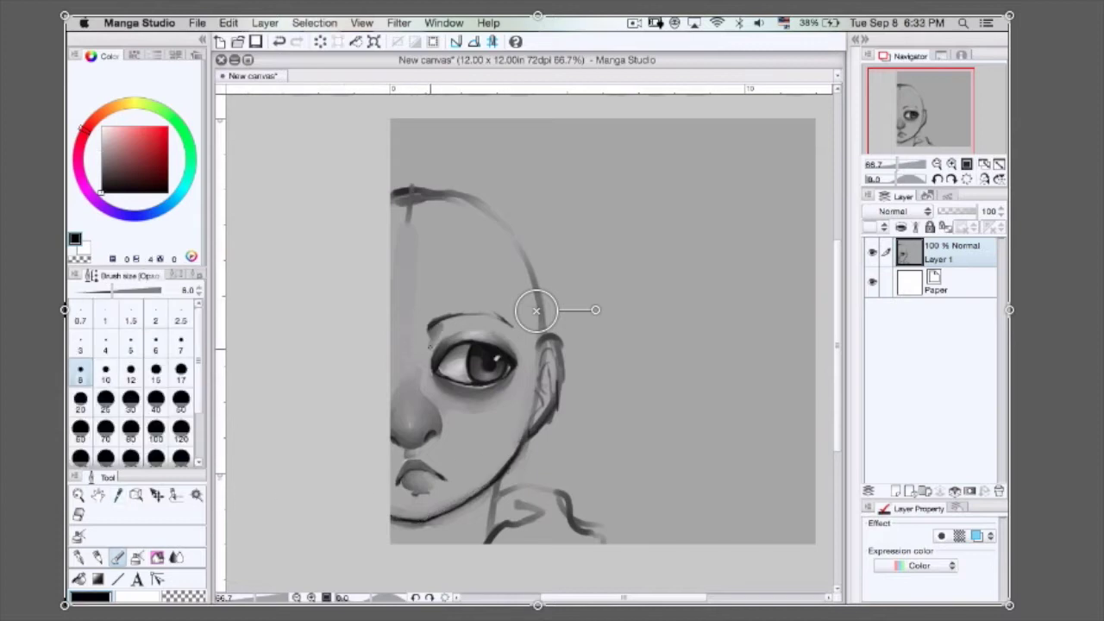
# - Shade the area between the eyebrow and the eye and smooth the lighter cheek tones
pyautogui.press('x')
pyautogui.press(']')
pyautogui.press(']')
pyautogui.press(']')
pyautogui.press(']')
pyautogui.press('[')
pyautogui.press('[')
pyautogui.press('[')
pyautogui.press('[')
pyautogui.press('[')
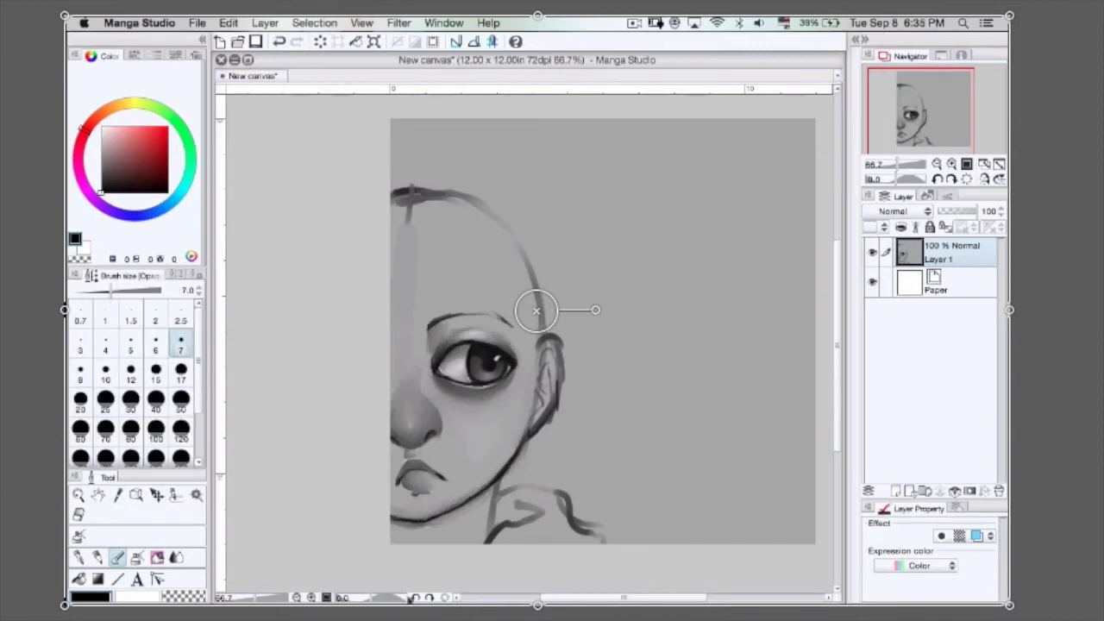
# - Darken the eye's outline and upper lid crease in black with brush size 4
pyautogui.press('[')
pyautogui.press('[')
pyautogui.press('[')
pyautogui.press('super+equal')
pyautogui.press('^')
pyautogui.press('^')
pyautogui.press('^')
pyautogui.press('-')
pyautogui.press('-')
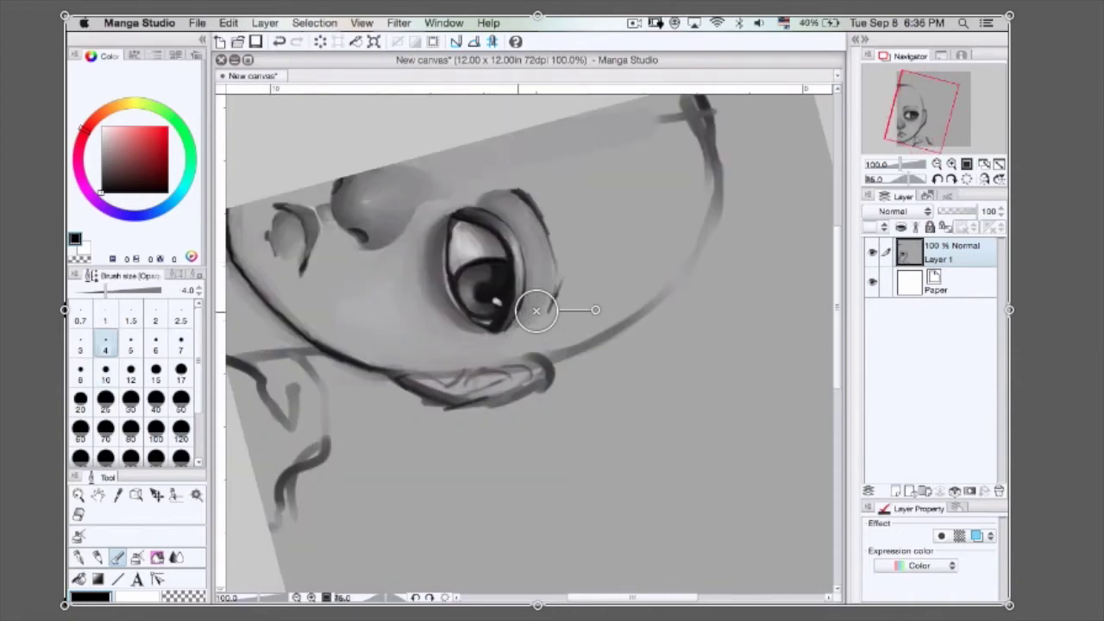
# - Smooth the shading between the upper lid and the eyebrow with varied brush sizes
pyautogui.press(']')
pyautogui.press(']')
pyautogui.press(']')
pyautogui.press(']')
pyautogui.press(']')
pyautogui.press('@')
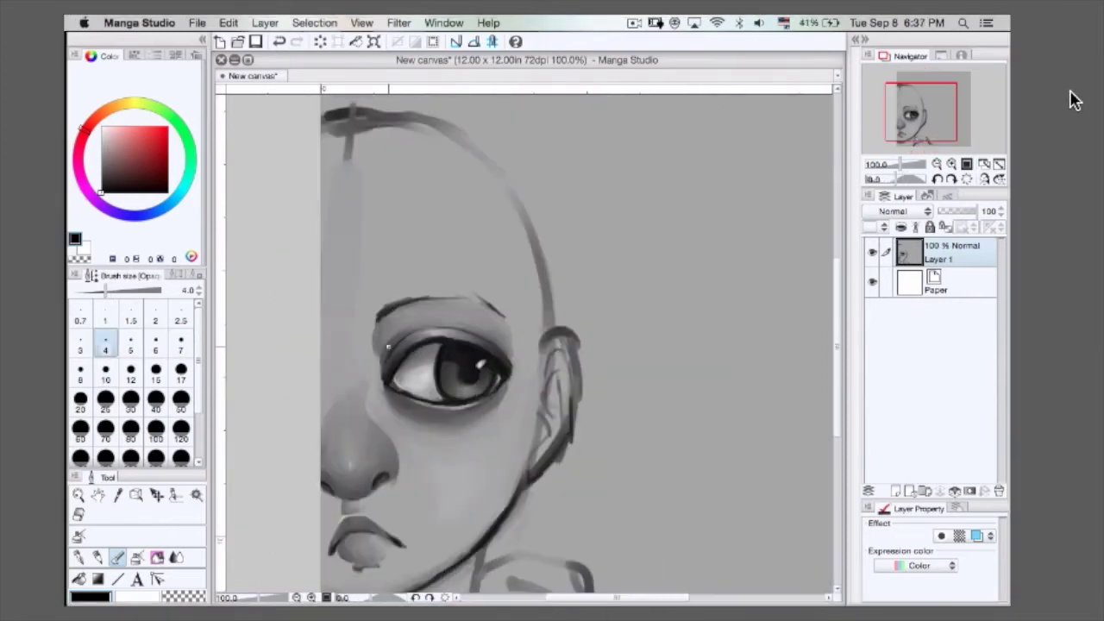
# - Repaint the eyebrow as a solid black tapered arch
pyautogui.press('[')
pyautogui.press('[')
pyautogui.press('^')
pyautogui.press('^')
pyautogui.press('^')
pyautogui.press('^')
pyautogui.moveTo(518, 319); pyautogui.dragTo(539, 220)
pyautogui.press('[')
pyautogui.press('@')
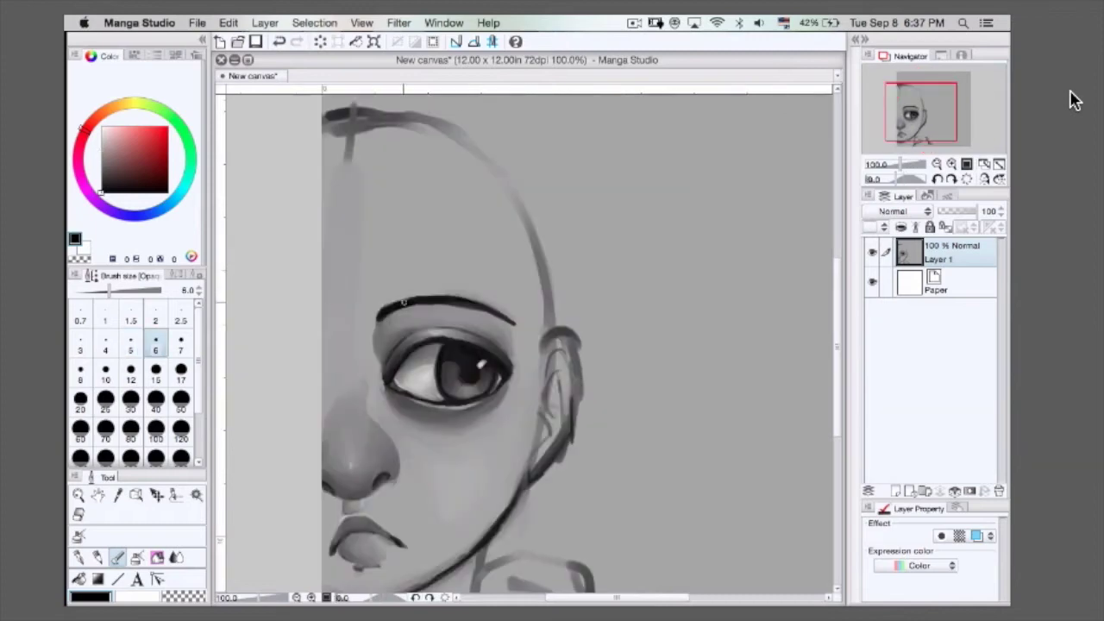
# - Refine the eyebrow's edges and thicken its inner end with dark grey at brush size 5
pyautogui.press('^')
pyautogui.press('x')
pyautogui.press('[')
pyautogui.press('[')
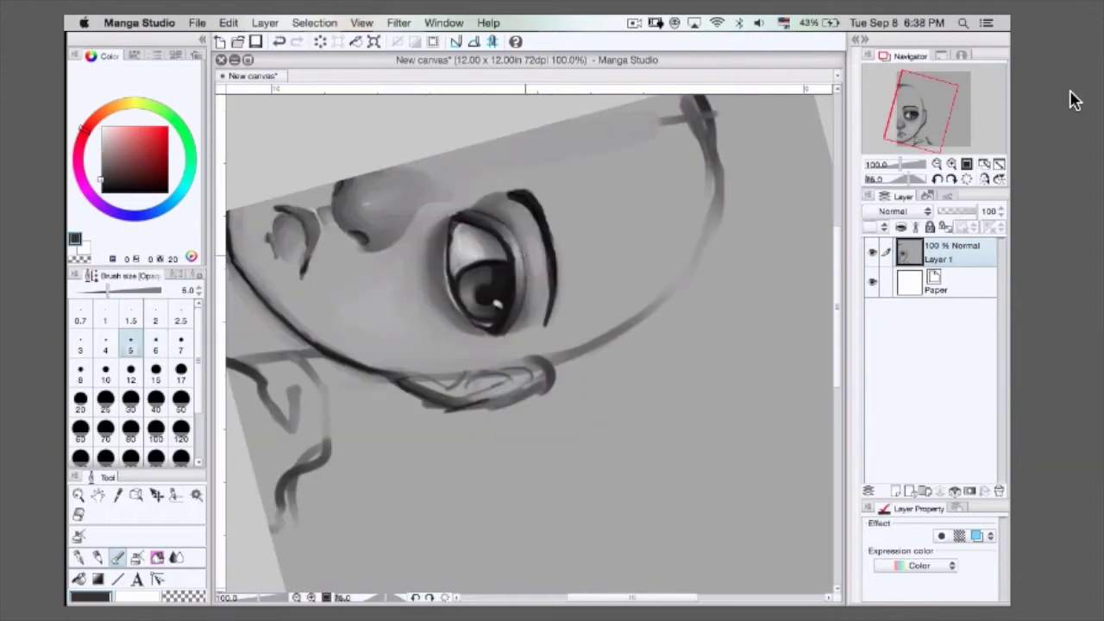
pyautogui.press('@')
# - Smooth the nose bridge beside the canvas edge with a sampled grey at brush size 17
pyautogui.hotkey('ctrl', '-')
pyautogui.hotkey('ctrl', '+')
pyautogui.press(']')
pyautogui.press(']')
pyautogui.press(']')
pyautogui.press(']')
pyautogui.press(']')
pyautogui.press(']')
pyautogui.press(']')
pyautogui.press(']')
pyautogui.keyDown('alt'); pyautogui.click(324, 407); pyautogui.keyUp('alt')
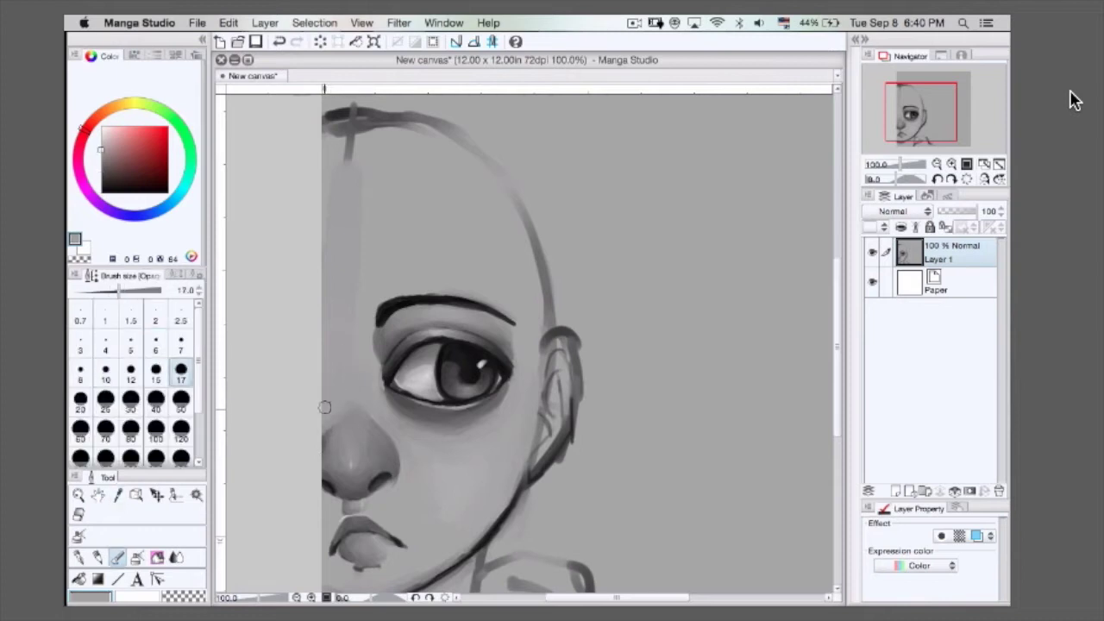
# - Blend the top of the nose into the bridge with sampled greys, working up to brush size 12
pyautogui.press('[')
pyautogui.press('[')
pyautogui.press('[')
pyautogui.press('[')
pyautogui.press('[')
pyautogui.press('[')
pyautogui.press('[')
pyautogui.press('[')
pyautogui.press(']')
pyautogui.press(']')
pyautogui.keyDown('alt'); pyautogui.click(326, 440); pyautogui.keyUp('alt')
pyautogui.keyDown('alt'); pyautogui.click(338, 412); pyautogui.keyUp('alt')
pyautogui.press(']')
pyautogui.press(']')
pyautogui.press(']')
pyautogui.press(']')
pyautogui.hotkey('ctrl', '-')
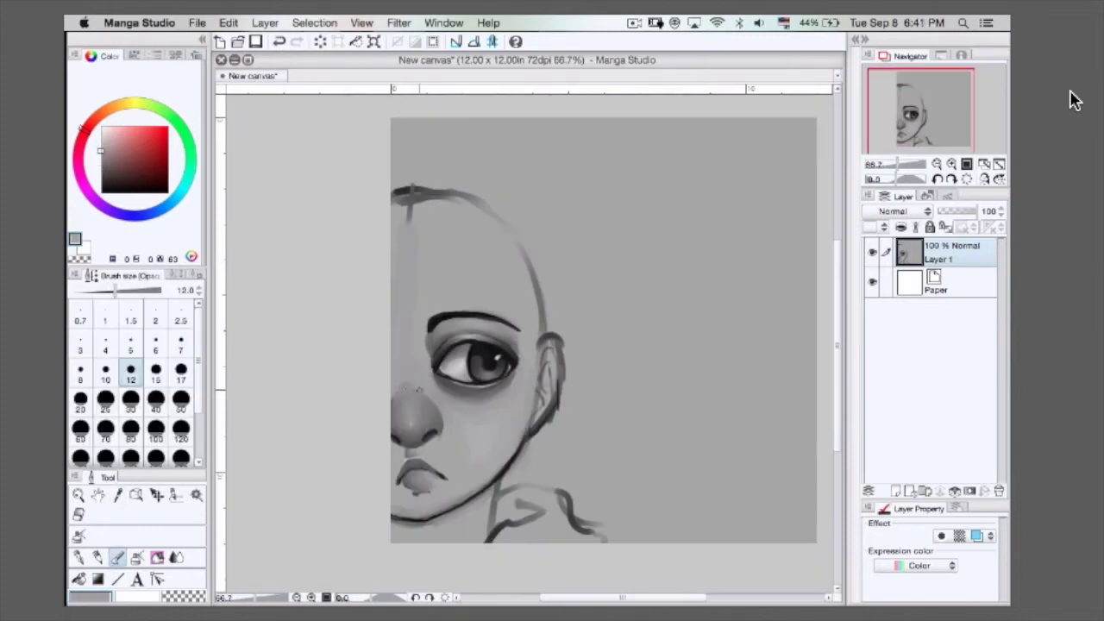
# - Paint a small white highlight on the nose tip with brush size 5
pyautogui.press('[')
pyautogui.press('[')
pyautogui.press('[')
pyautogui.press('[')
pyautogui.press('[')
pyautogui.press('x')
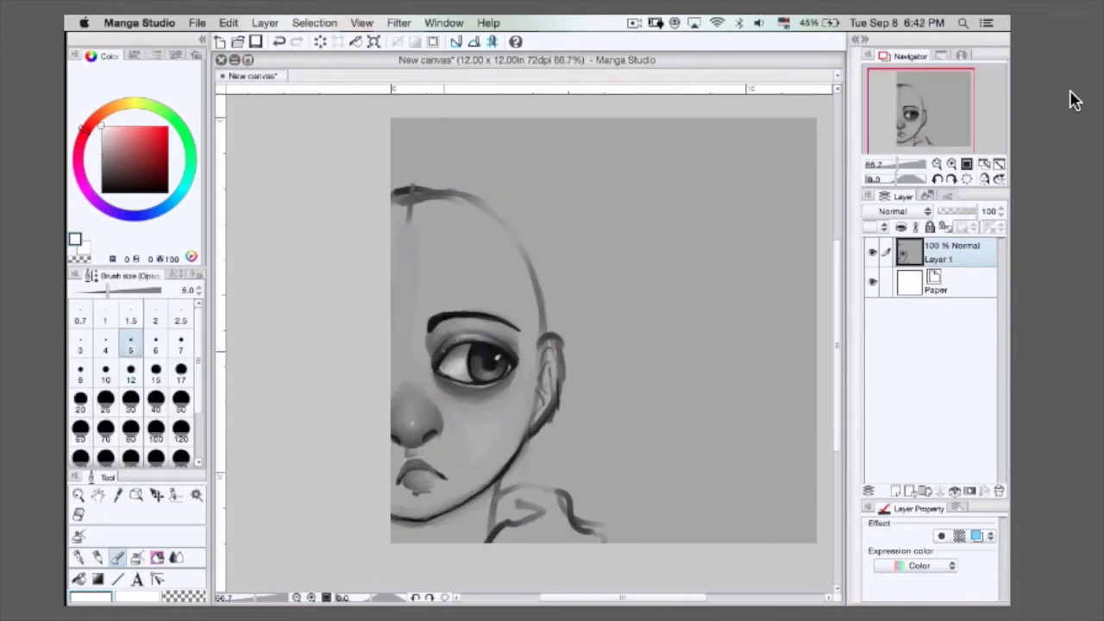
# - Blend the skin tones around the brow's outer end and the side of the face with a larger brush
pyautogui.keyDown('alt'); pyautogui.click(517, 330); pyautogui.keyUp('alt')
pyautogui.press(']')
pyautogui.press(']')
pyautogui.press(']')
pyautogui.press(']')
pyautogui.press(']')
pyautogui.press(']')
pyautogui.press(']')
pyautogui.press('[')
pyautogui.press('[')
pyautogui.press('[')
pyautogui.press('x')
pyautogui.press('-')
pyautogui.press('-')
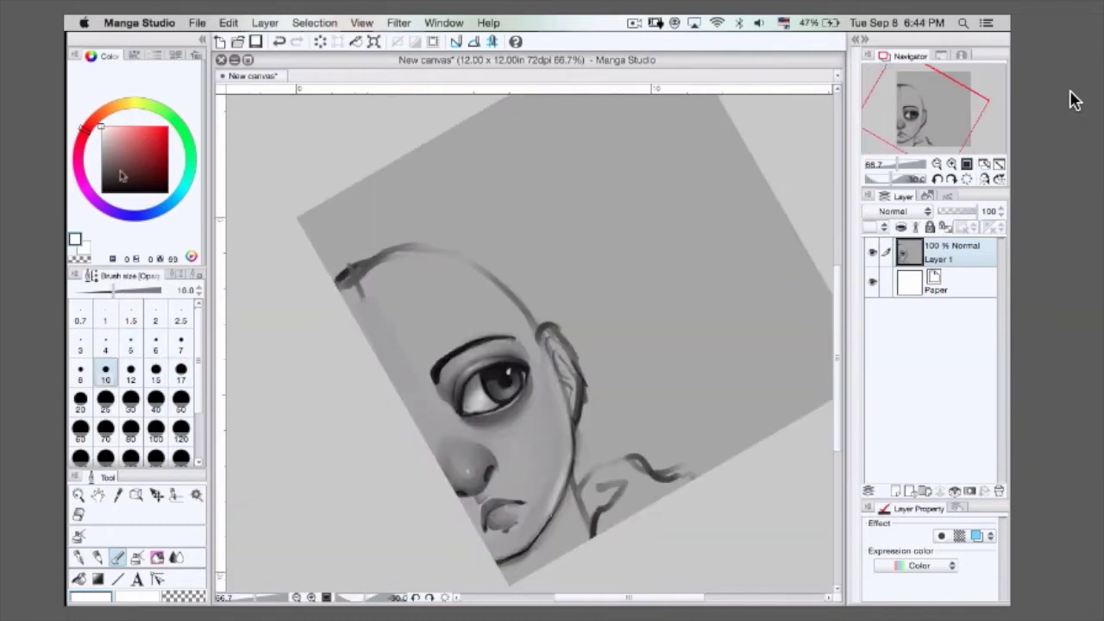
# - Outline the lower edge of the lower lip in black with brush size 4
pyautogui.press('[')
pyautogui.press('[')
pyautogui.press('[')
pyautogui.press('[')
pyautogui.press('[')
pyautogui.press('x')
pyautogui.press('^')
pyautogui.press('^')
pyautogui.press('super+equal')
pyautogui.press('super+equal')
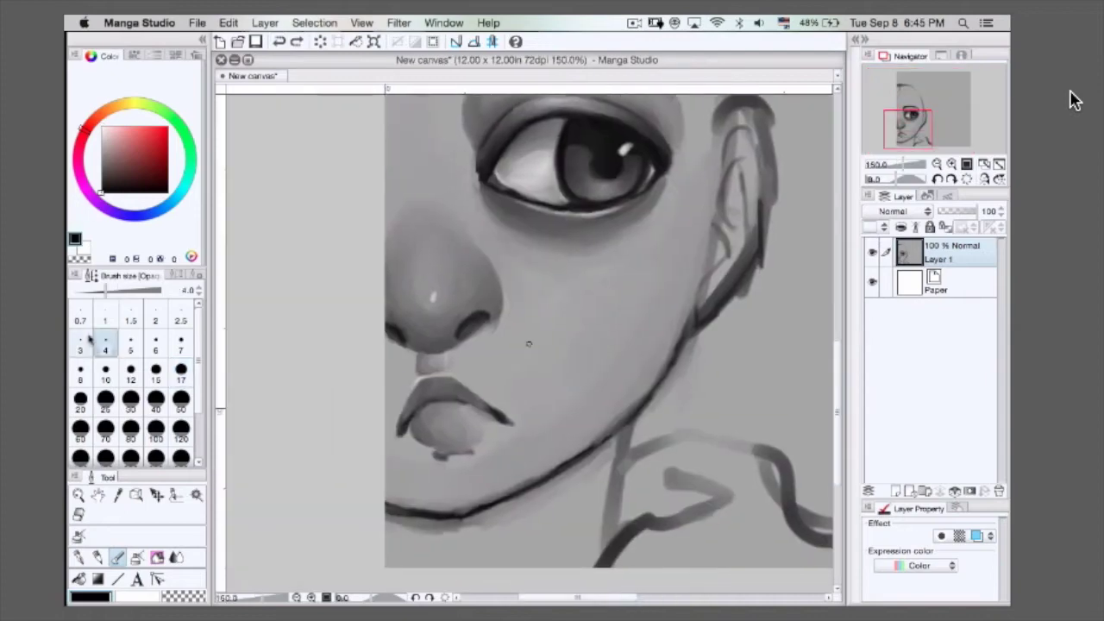
pyautogui.moveTo(494, 433); pyautogui.dragTo(440, 454)
# - Shade the hollow beneath the lower lip and darken the line between the lips
pyautogui.press(']')
pyautogui.press('^')
pyautogui.press('^')
pyautogui.press('^')
pyautogui.press(']')
pyautogui.press('super+equal')
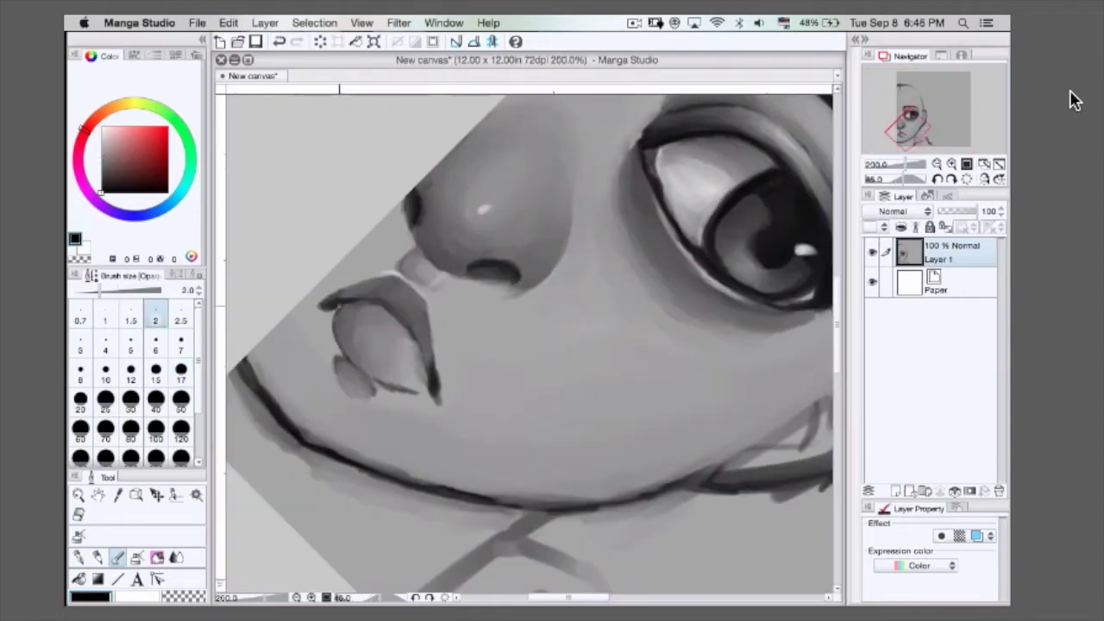
# - Clean up the lips' contours and mouth corner with sampled grey and a fine brush
pyautogui.press('[')
pyautogui.press('[')
pyautogui.press('[')
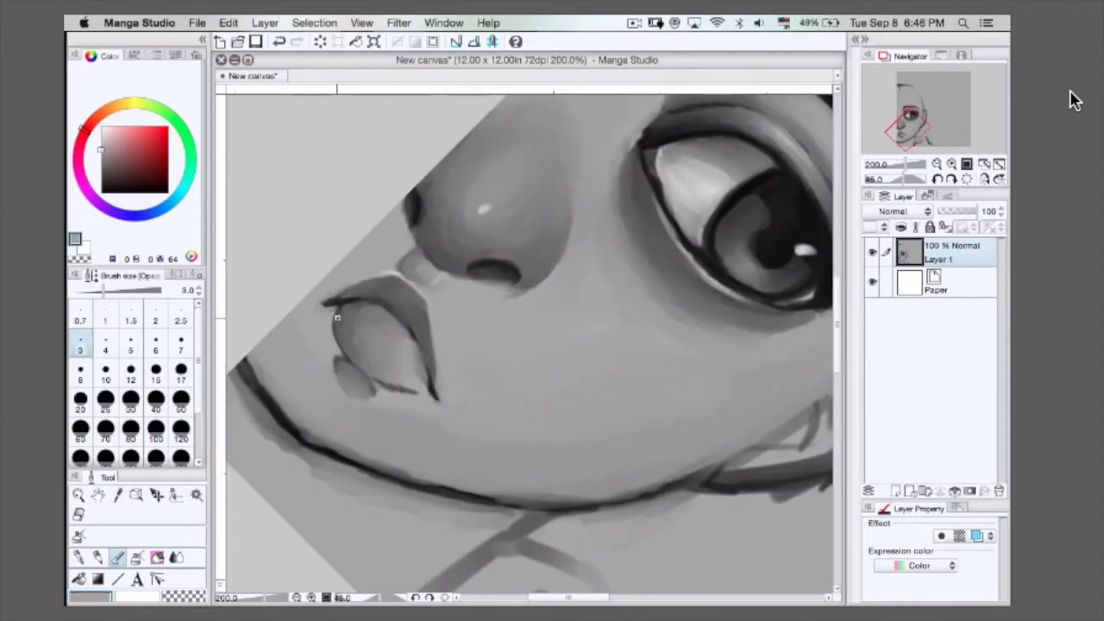
pyautogui.press('[')
pyautogui.press('-')
pyautogui.press('-')
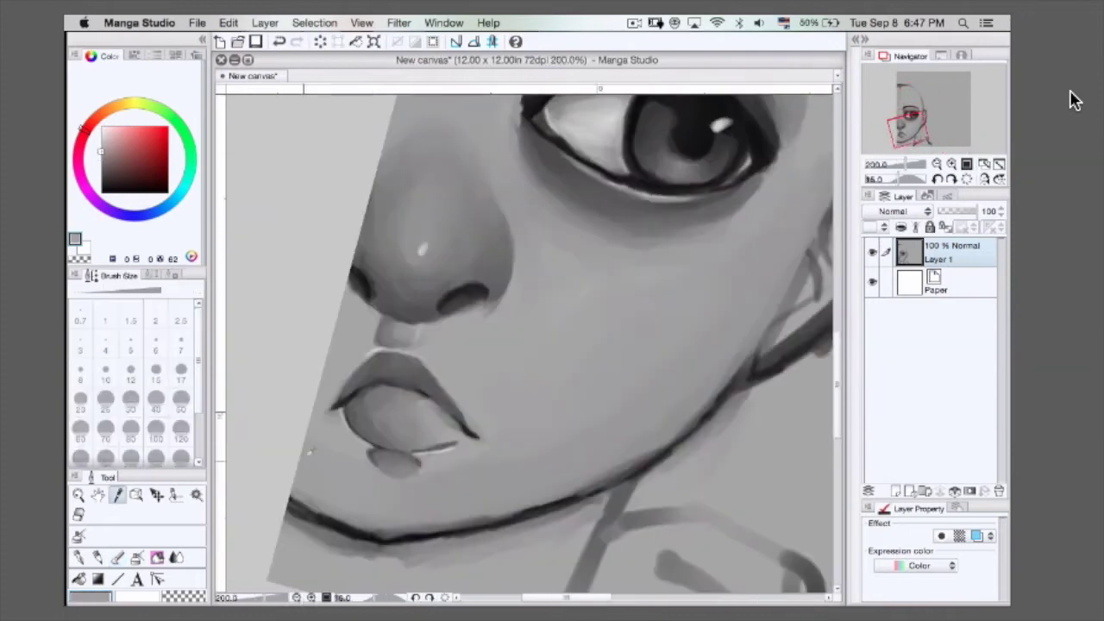
# - Deepen the lip shading and finish the mouth's contour with dark strokes
pyautogui.press(']')
pyautogui.press('super+equal')
pyautogui.press('^')
pyautogui.press('^')
pyautogui.press('^')
pyautogui.press(']')
pyautogui.press(']')
pyautogui.moveTo(423, 277)
pyautogui.mouseDown()
pyautogui.moveTo(518, 329)
pyautogui.moveTo(466, 327)
pyautogui.mouseUp()
pyautogui.press('[')
pyautogui.press('super+0')
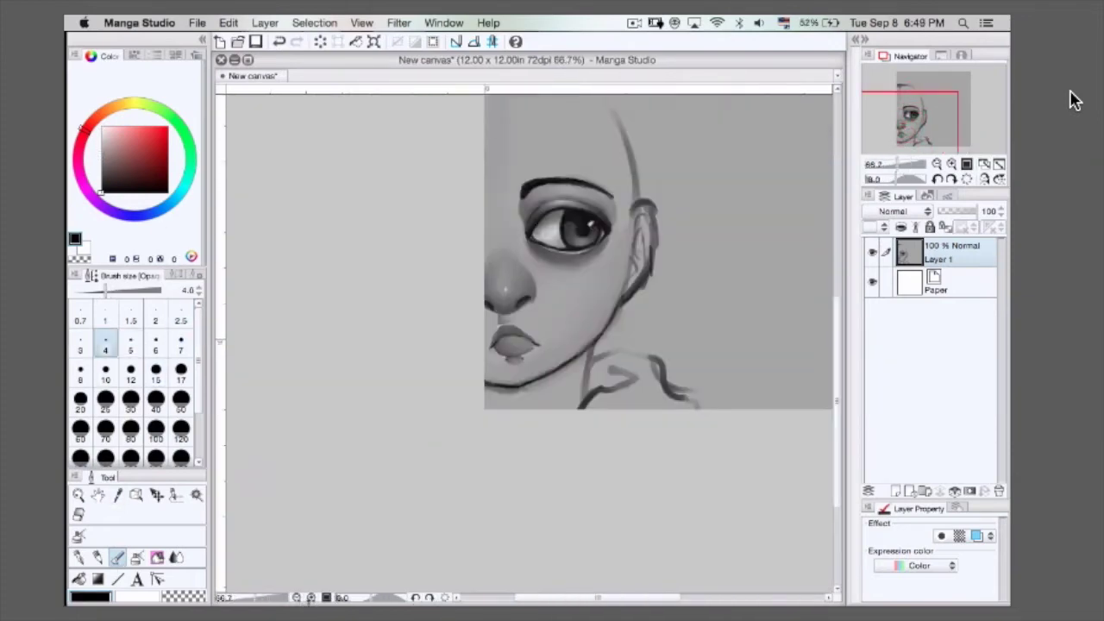
# - Refine the skin and philtrum between the nose and upper lip in grey with brush size 5
pyautogui.press('super+equal')
pyautogui.press('super+equal')
pyautogui.press('super+equal')
pyautogui.press('[')
pyautogui.press('[')
pyautogui.press(']')
pyautogui.press('super+minus')
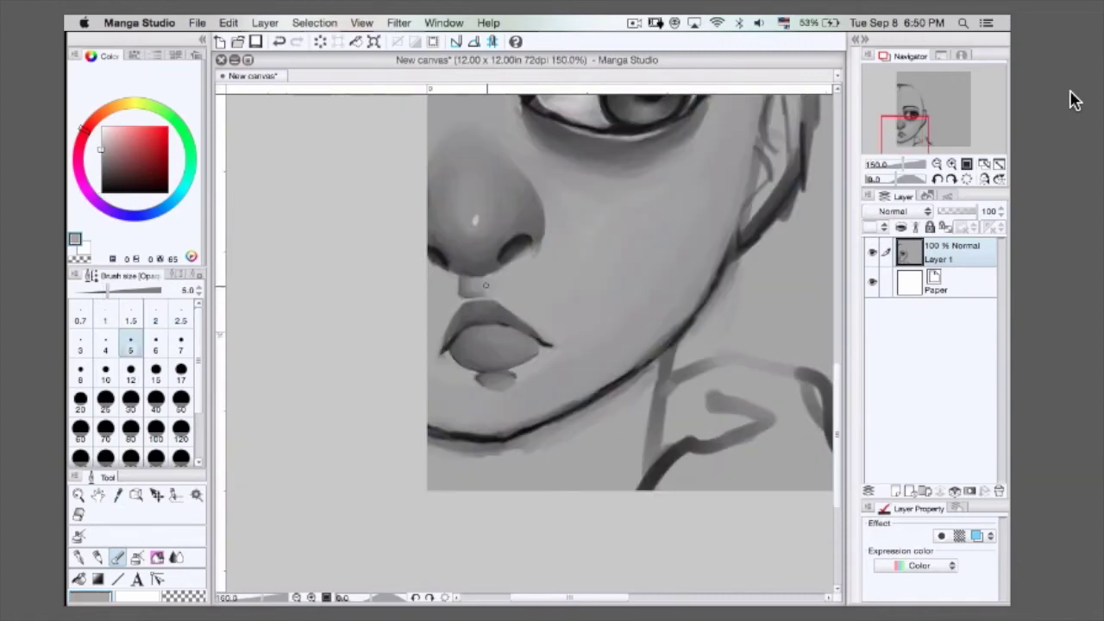
# - Touch up the face's light areas with brush size 6, then soften the jawline and shade the neck with sampled grey
pyautogui.press('super+0')
pyautogui.press('super+equal')
pyautogui.press('[')
pyautogui.press('super+0')
pyautogui.press('super+equal')
pyautogui.press('super+equal')
pyautogui.press('super+equal')
pyautogui.press(']')
pyautogui.press('super+minus')
pyautogui.press('super+0')
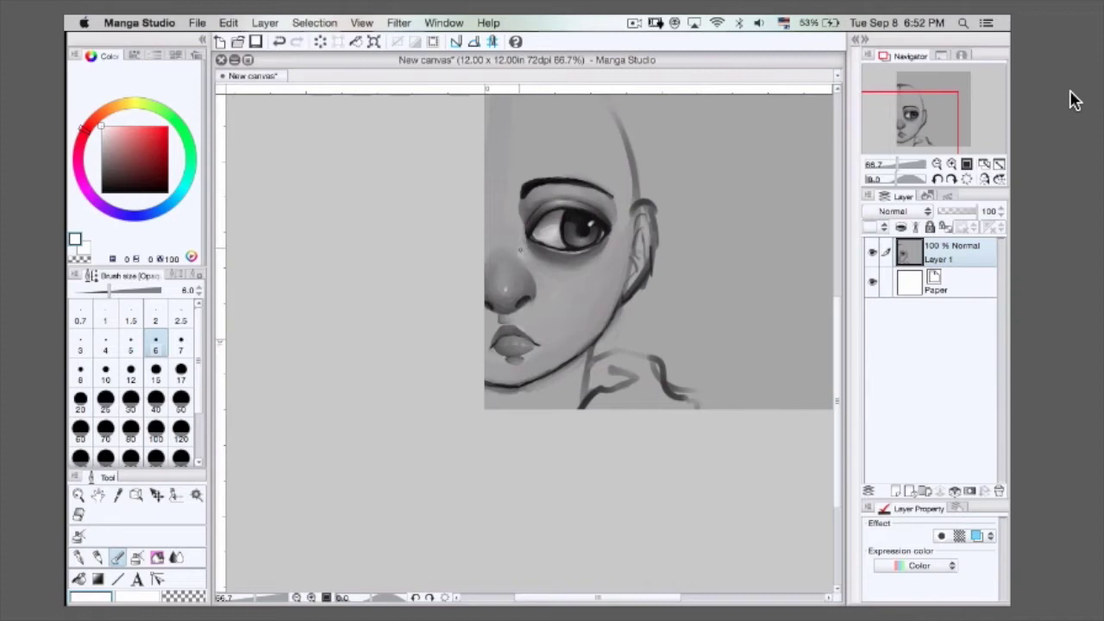
pyautogui.keyDown('alt'); pyautogui.click(532, 380); pyautogui.keyUp('alt')
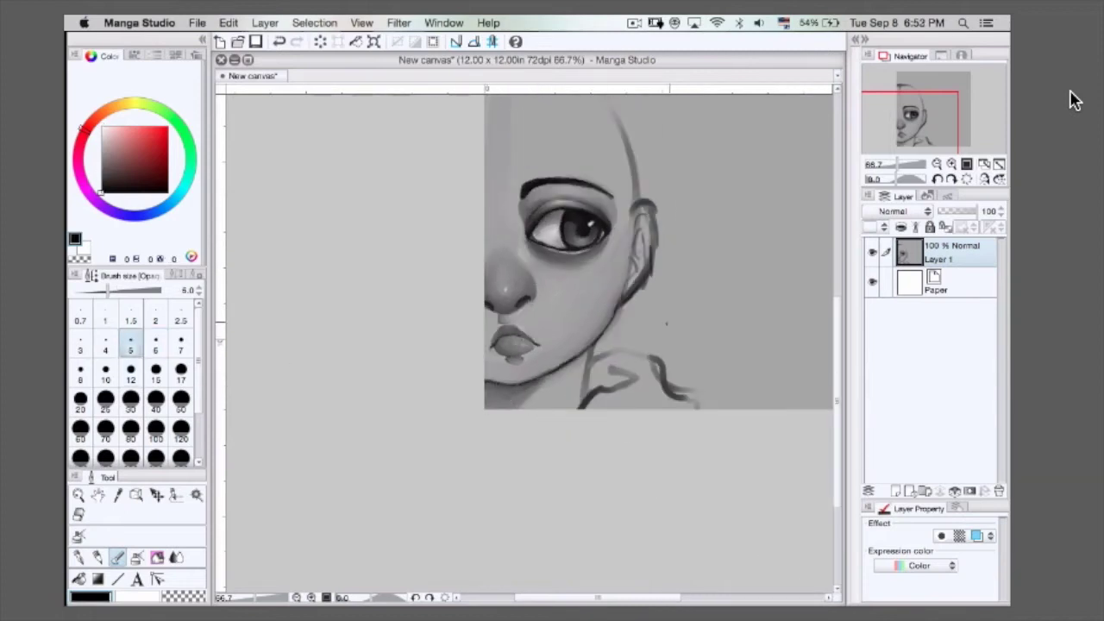
# - Sketch the fringe and the long side strands falling past the ear in black with brush size 7
pyautogui.press(']')
pyautogui.press(']')
pyautogui.moveTo(476, 130); pyautogui.dragTo(459, 255)
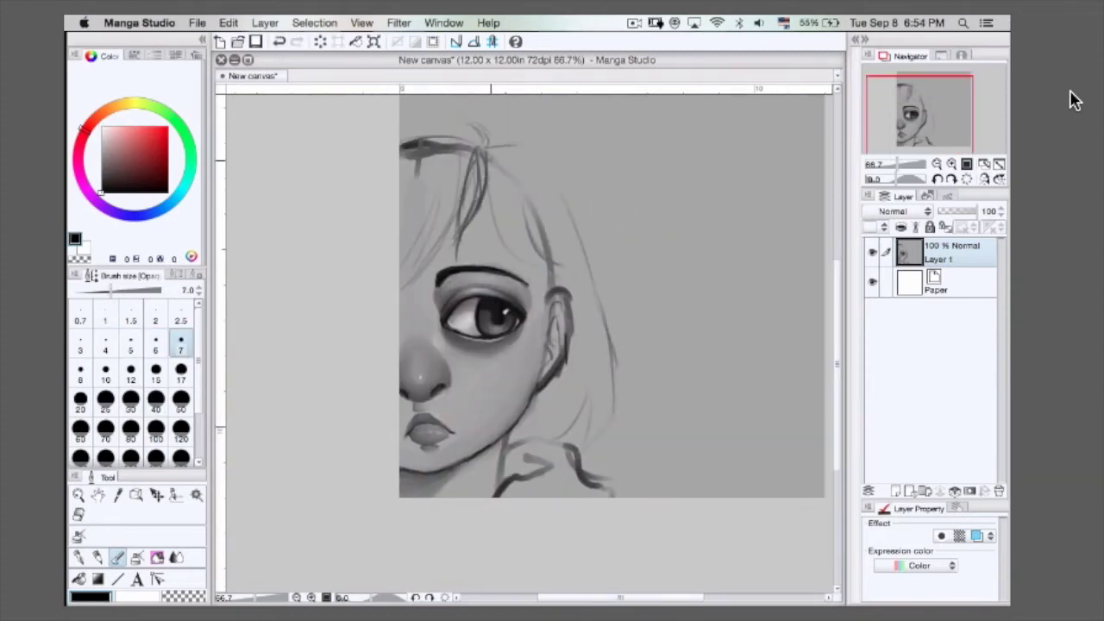
pyautogui.moveTo(488, 159)
pyautogui.mouseDown()
pyautogui.moveTo(525, 252)
pyautogui.moveTo(565, 354)
pyautogui.mouseUp()
# - Fill the ear with grey at brush size 10 and shade its inner folds with a finer brush and sampled tone
pyautogui.press(']')
pyautogui.press(']')
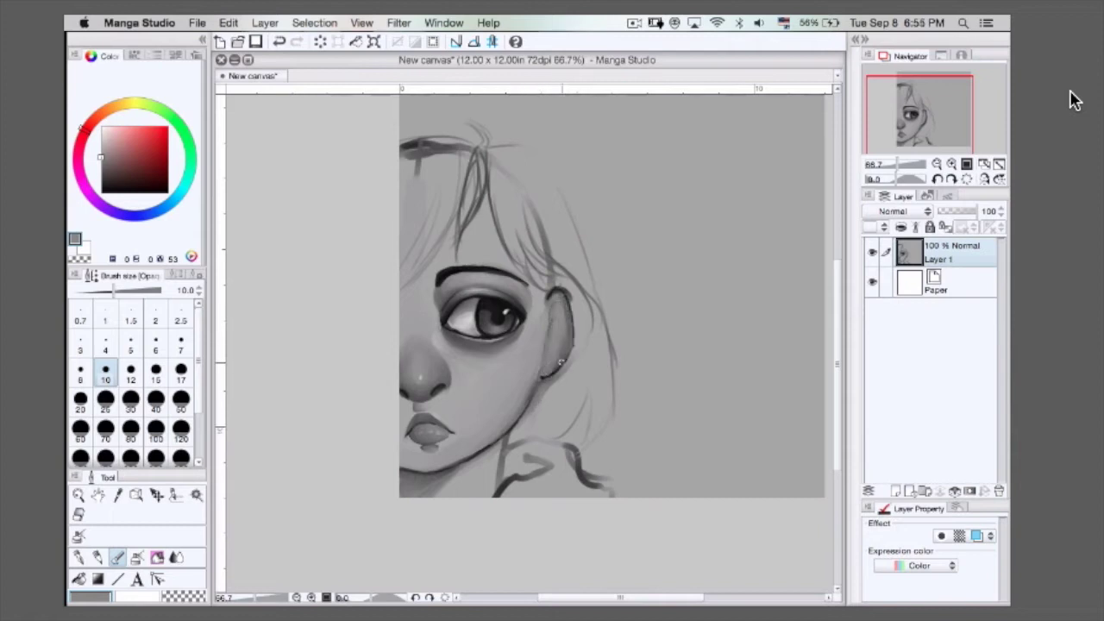
pyautogui.press('[')
pyautogui.press('[')
pyautogui.press('[')
pyautogui.press('[')
pyautogui.keyDown('alt'); pyautogui.click(559, 320); pyautogui.keyUp('alt')
pyautogui.moveTo(559, 302); pyautogui.dragTo(546, 357)
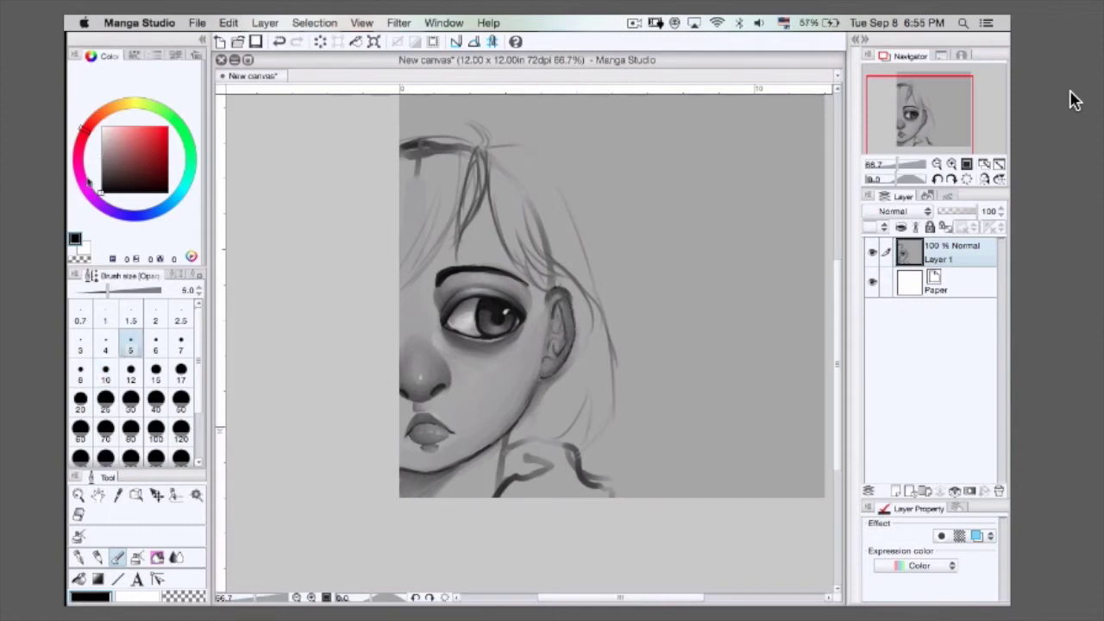
# - Darken the skin of the face near the canvas's cut-off edge with dark grey at brush sizes 25 and 17
pyautogui.press(']')
pyautogui.press(']')
pyautogui.press(']')
pyautogui.press(']')
pyautogui.press(']')
pyautogui.press(']')
pyautogui.press(']')
pyautogui.press(']')
pyautogui.press(']')
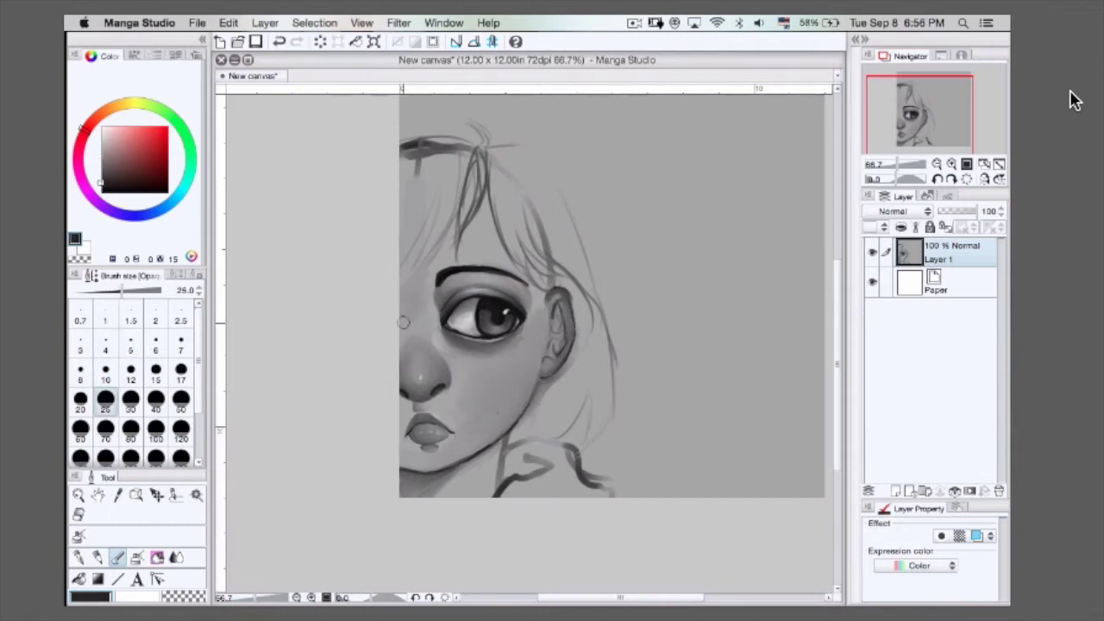
pyautogui.press('[')
pyautogui.press('[')
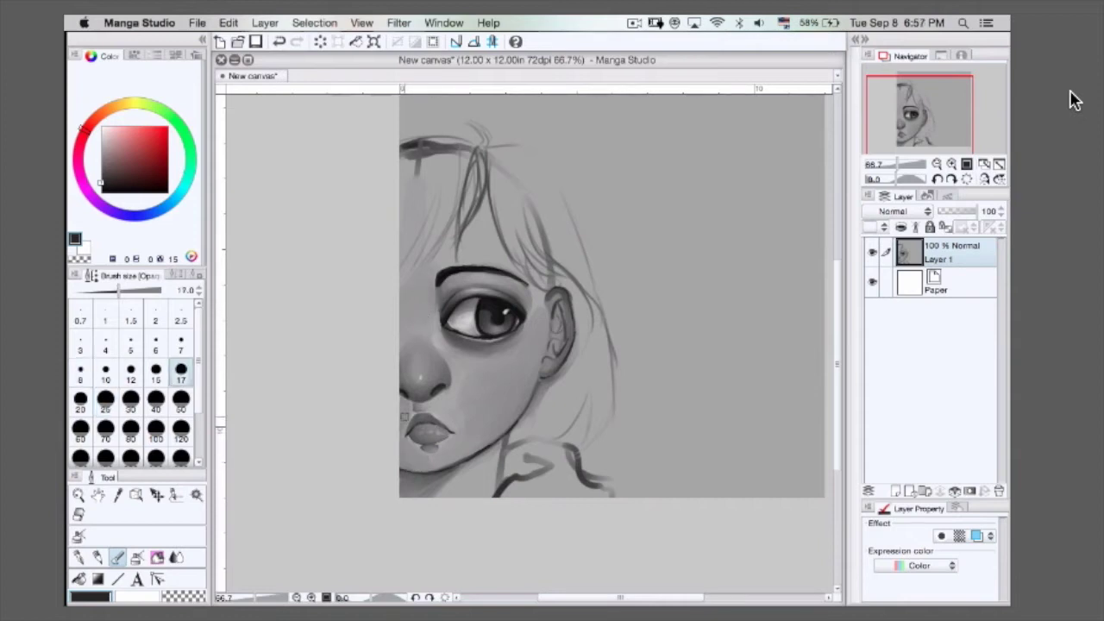
# - Block in the large fringe section above the forehead with broad grey strokes following the strands
pyautogui.press(']')
pyautogui.press(']')
pyautogui.press('super+plus')
pyautogui.moveTo(406, 173); pyautogui.dragTo(362, 267)
pyautogui.press(']')
pyautogui.moveTo(388, 155); pyautogui.dragTo(381, 188)
# - Paint lighter strands into the fringe and the pointed lock at the parting with a smaller brush
pyautogui.press('[')
pyautogui.press('[')
pyautogui.press('[')
pyautogui.press('[')
pyautogui.press('[')
pyautogui.press('[')
pyautogui.press('[')
pyautogui.press('[')
pyautogui.moveTo(457, 134)
pyautogui.mouseDown()
pyautogui.moveTo(430, 259)
pyautogui.moveTo(440, 225)
pyautogui.moveTo(410, 185)
pyautogui.mouseUp()
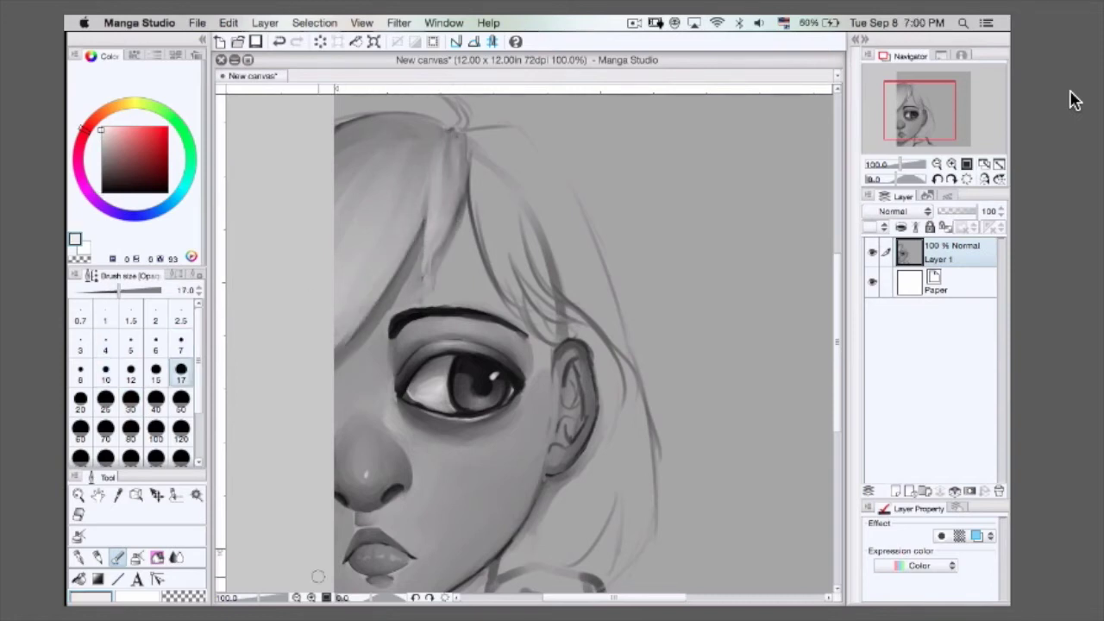
# - Shade the pointed lock hanging from the parting down toward the eyebrow with grey strokes
pyautogui.press('super+minus')
pyautogui.press('super+plus')
pyautogui.press('super+plus')
pyautogui.press(']')
pyautogui.press(']')
pyautogui.press(']')
pyautogui.press(']')
pyautogui.moveTo(538, 377); pyautogui.dragTo(539, 530)
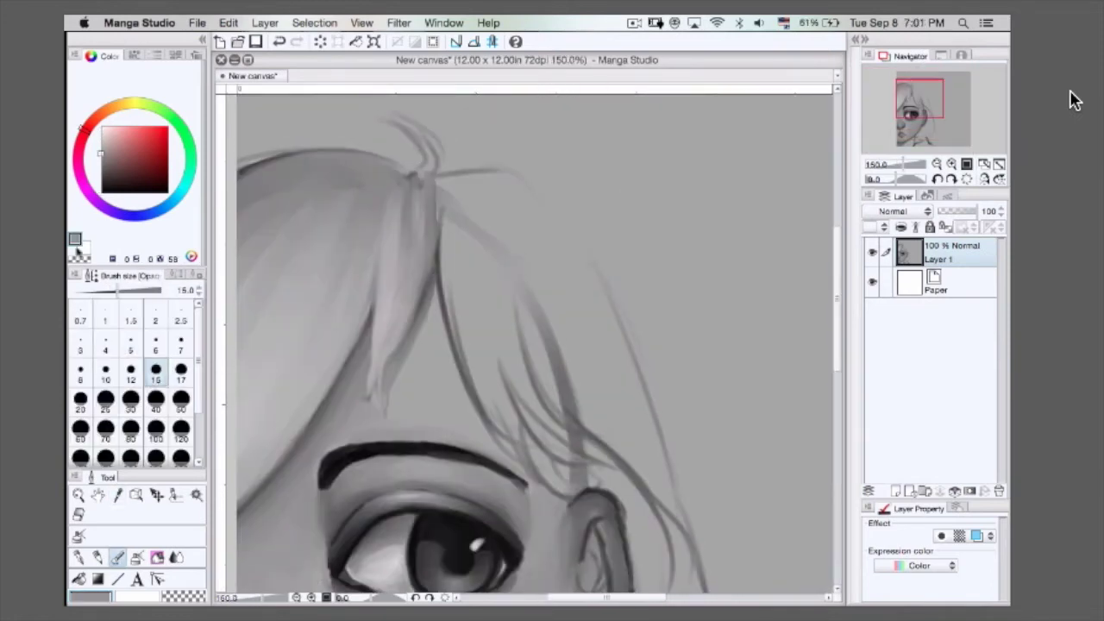
pyautogui.moveTo(436, 250); pyautogui.dragTo(379, 401)
pyautogui.press('[')
pyautogui.press('[')
pyautogui.press('[')
pyautogui.press('[')
pyautogui.press('[')
pyautogui.press('[')
# - Block in the hair on the ear side of the parting with light grey, enlarging the brush gradually
pyautogui.press('super+minus')
pyautogui.press('super+minus')
pyautogui.press(']')
pyautogui.press(']')
pyautogui.press(']')
pyautogui.moveTo(444, 298); pyautogui.dragTo(406, 406)
pyautogui.press(']')
pyautogui.press(']')
pyautogui.press(']')
pyautogui.moveTo(453, 267); pyautogui.dragTo(397, 397)
pyautogui.press(']')
pyautogui.moveTo(496, 444); pyautogui.dragTo(488, 487)
# - Paint the light hair down behind the ear and jaw to the shoulder and touch up the fringe
pyautogui.scroll(-3, 517, 345)
pyautogui.moveTo(509, 340); pyautogui.dragTo(470, 479)
pyautogui.moveTo(483, 414)
pyautogui.mouseDown()
pyautogui.moveTo(448, 479)
pyautogui.moveTo(466, 479)
pyautogui.mouseUp()
pyautogui.scroll(2, 518, 345)
pyautogui.moveTo(345, 259)
pyautogui.mouseDown()
pyautogui.moveTo(293, 354)
pyautogui.moveTo(310, 332)
pyautogui.mouseUp()
# - Clean up the hair's outer contour and strand edges in light grey with a fine brush of size 3
pyautogui.press('[')
pyautogui.press('[')
pyautogui.press('[')
pyautogui.press('[')
pyautogui.press('[')
pyautogui.press('[')
pyautogui.press('[')
pyautogui.press('super+plus')
pyautogui.press('super+plus')
pyautogui.press('[')
pyautogui.press('[')
pyautogui.press('super+minus')
pyautogui.press('super+minus')
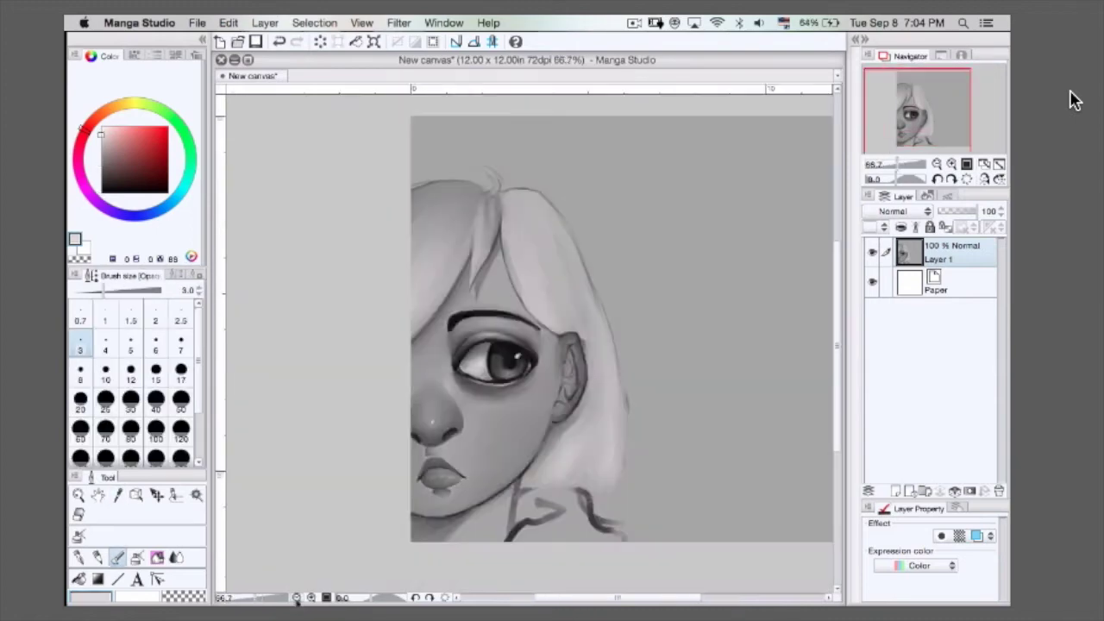
# - Deepen the fringe's shadow on the forehead with grey at brush size 5 and refine dark contours at size 3
pyautogui.press('super+plus')
pyautogui.press('super+plus')
pyautogui.press(']')
pyautogui.press(']')
pyautogui.press(']')
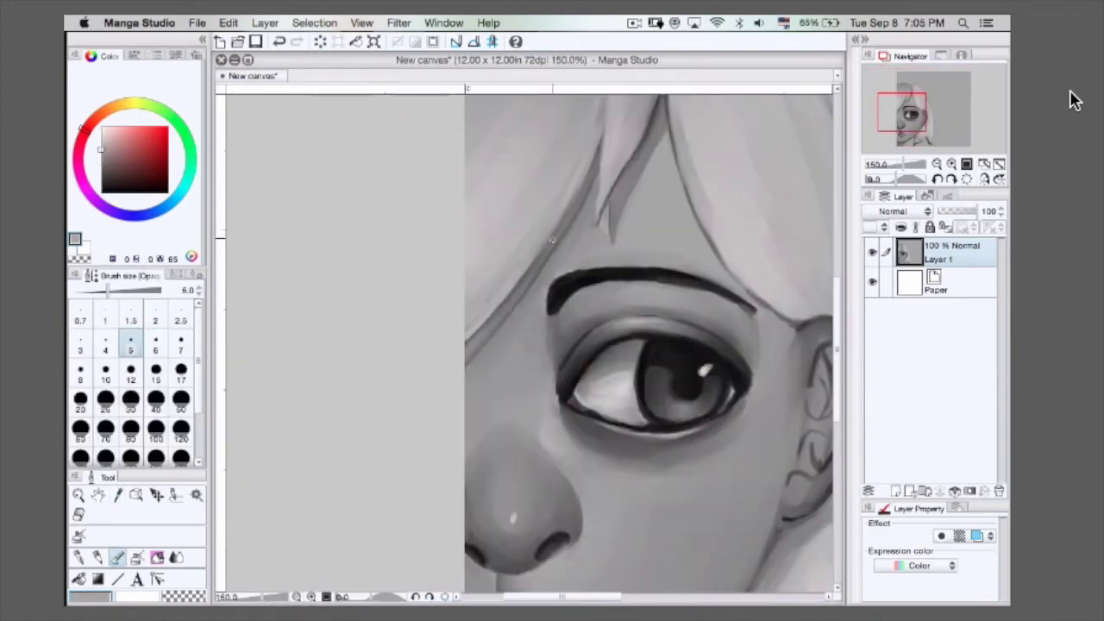
pyautogui.press('super+minus')
pyautogui.press('super+plus')
pyautogui.press('[')
pyautogui.press('[')
pyautogui.press('[')
pyautogui.press('x')
pyautogui.press('super+minus')
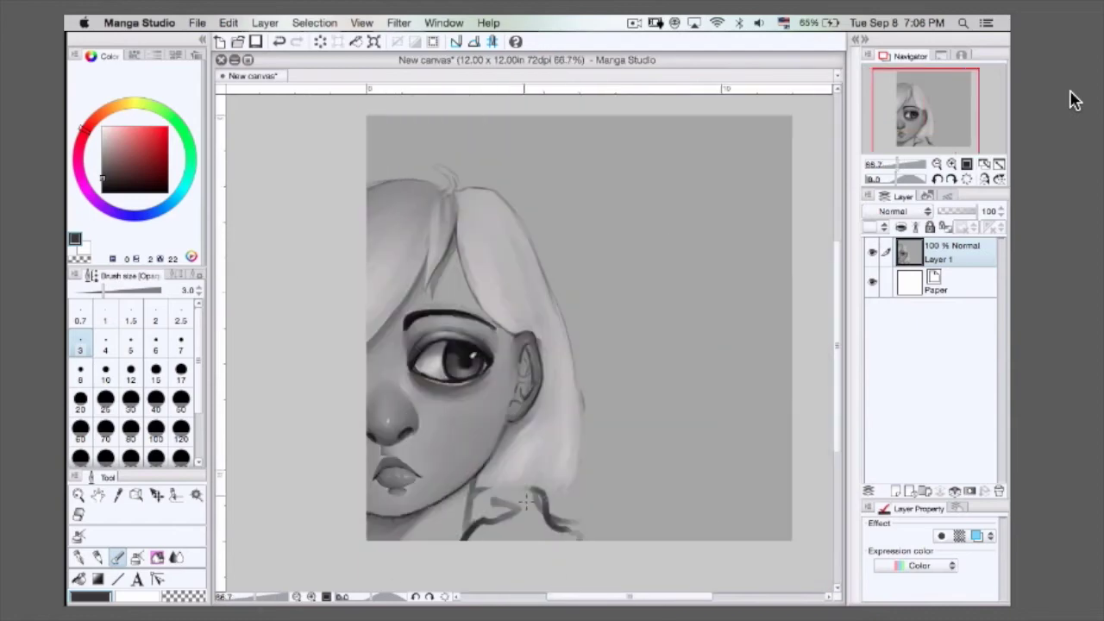
# - Shade the ear's rim and the strip of skin at the temple beside the hair with a larger brush
pyautogui.press('super+plus')
pyautogui.press(']')
pyautogui.press(']')
pyautogui.press(']')
pyautogui.press(']')
pyautogui.press(']')
pyautogui.press(']')
pyautogui.press('x')
pyautogui.press('super+minus')
pyautogui.press('super+plus')
pyautogui.press('super+plus')
# - Extend the eyebrow's tail toward the hair in black with brush size 6 and blend its end with sampled grey
pyautogui.press('x')
pyautogui.press('[')
pyautogui.press('-')
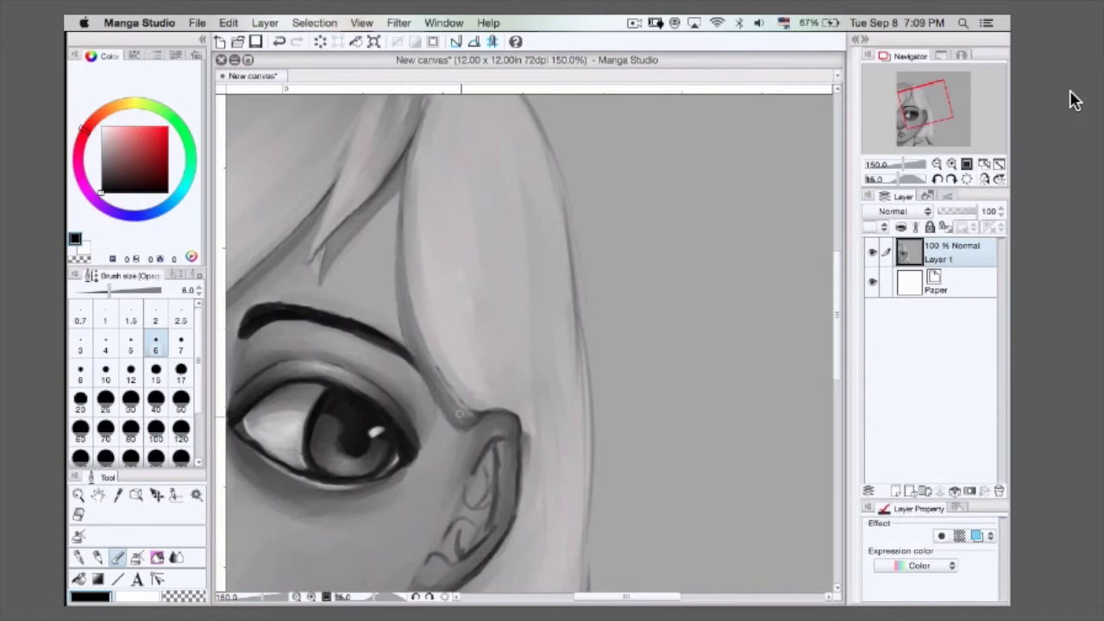
pyautogui.keyDown('alt'); pyautogui.click(434, 371); pyautogui.keyUp('alt')
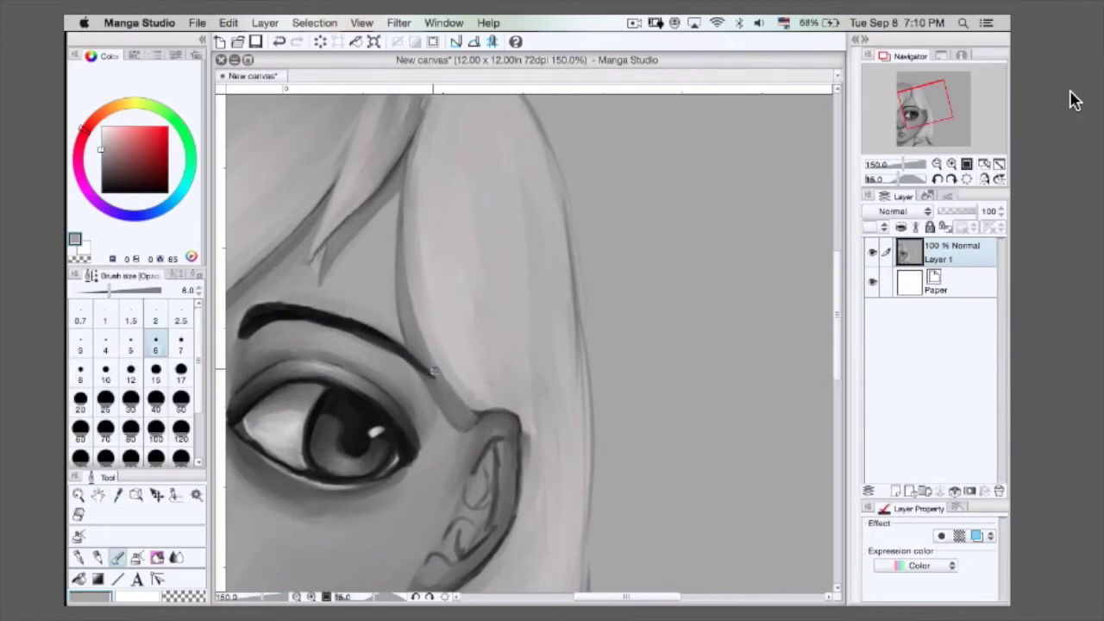
pyautogui.press('super+minus')
pyautogui.press('super+plus')
pyautogui.press('-')
# - Clean up the hair edge beside the eyebrow's tail in light grey with brush size 4
pyautogui.press('super+plus')
pyautogui.press('[')
pyautogui.press('[')
pyautogui.press('[')
pyautogui.press('[')
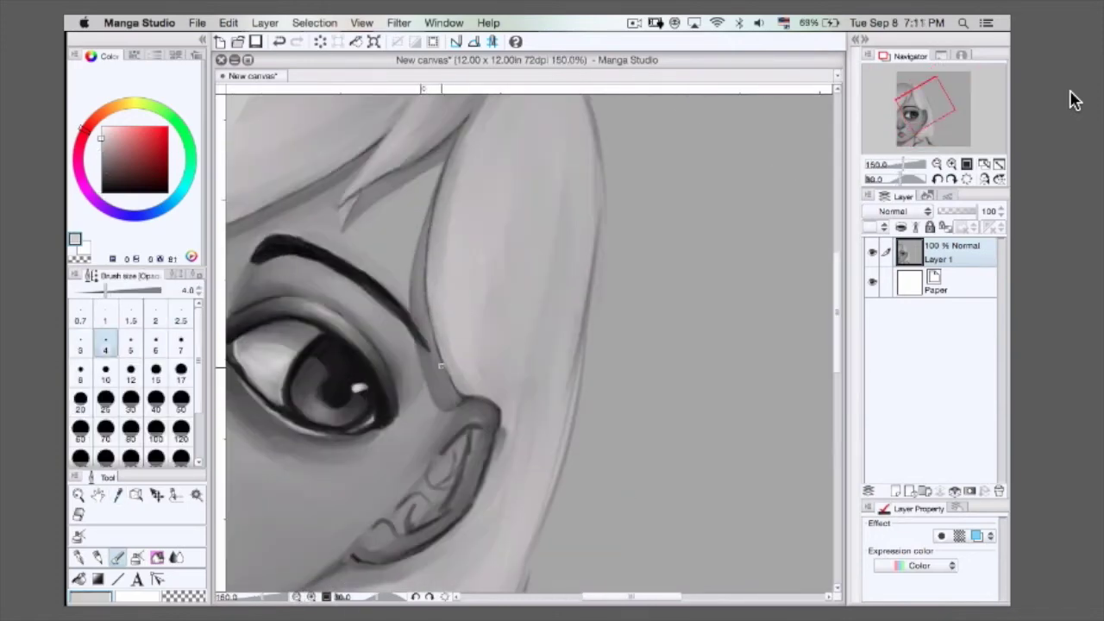
# - Shade the skin below the nose and beside the mouth corner with sampled dark grey at brush size 10
pyautogui.press('super+0')
pyautogui.press('super+plus')
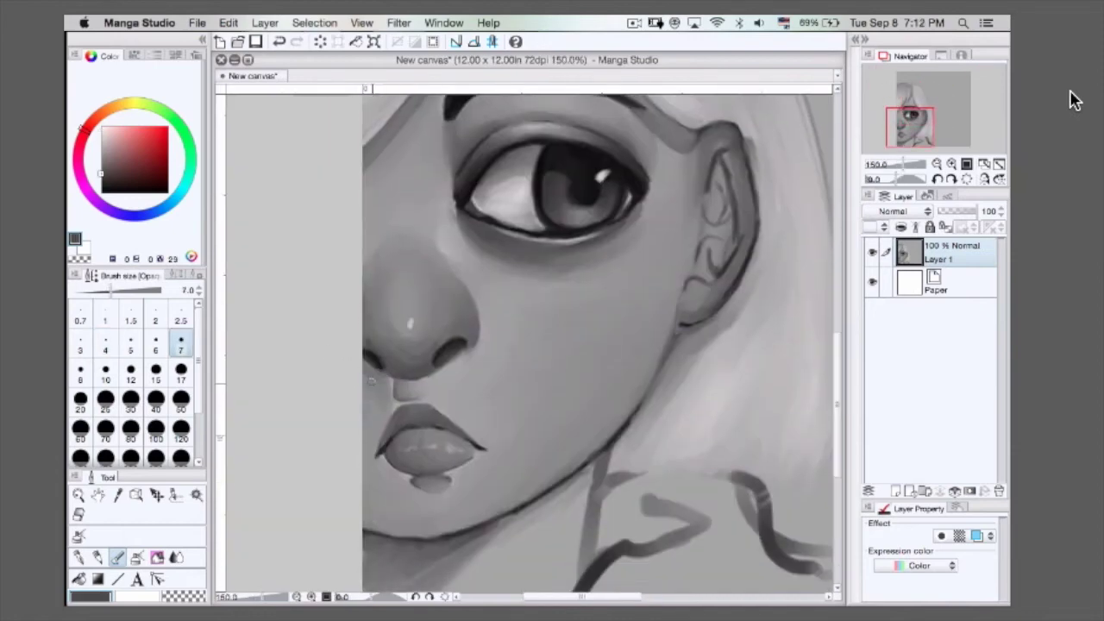
pyautogui.press(']')
pyautogui.press(']')
pyautogui.press(']')
pyautogui.press(']')
pyautogui.press(']')
pyautogui.press(']')
pyautogui.keyDown('alt'); pyautogui.click(394, 481); pyautogui.keyUp('alt')
pyautogui.keyDown('alt'); pyautogui.click(389, 476); pyautogui.keyUp('alt')
pyautogui.press('[')
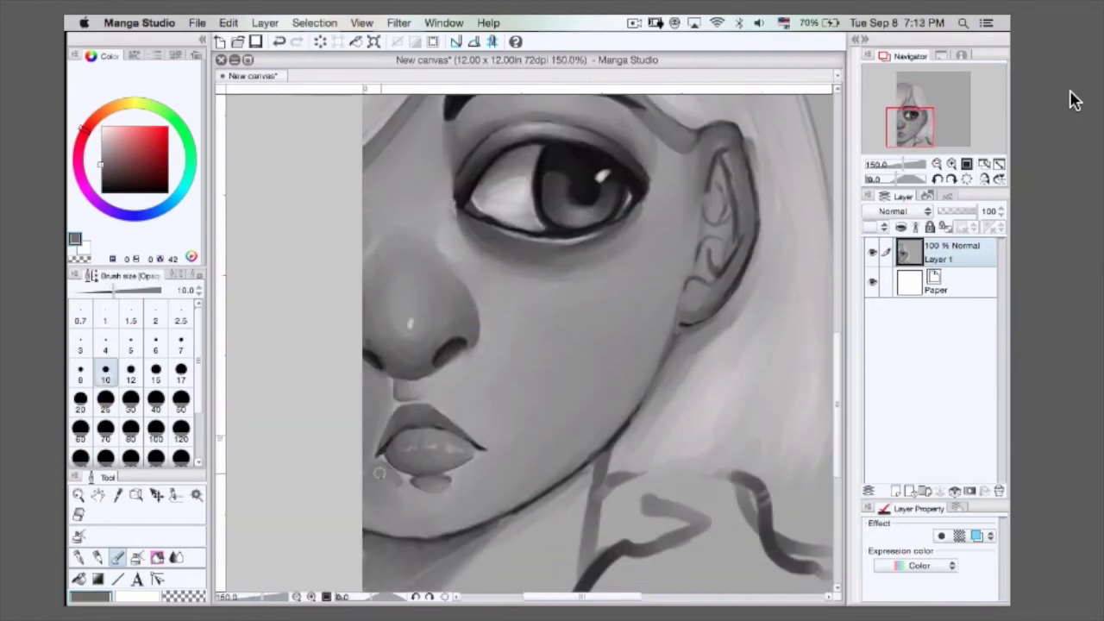
# - Refine the shading around the mouth corner and lips in grey with brush size 4
pyautogui.press('-')
pyautogui.press('-')
pyautogui.press('[')
pyautogui.press('[')
pyautogui.press('[')
pyautogui.press('[')
pyautogui.press('[')
pyautogui.press('super+0')
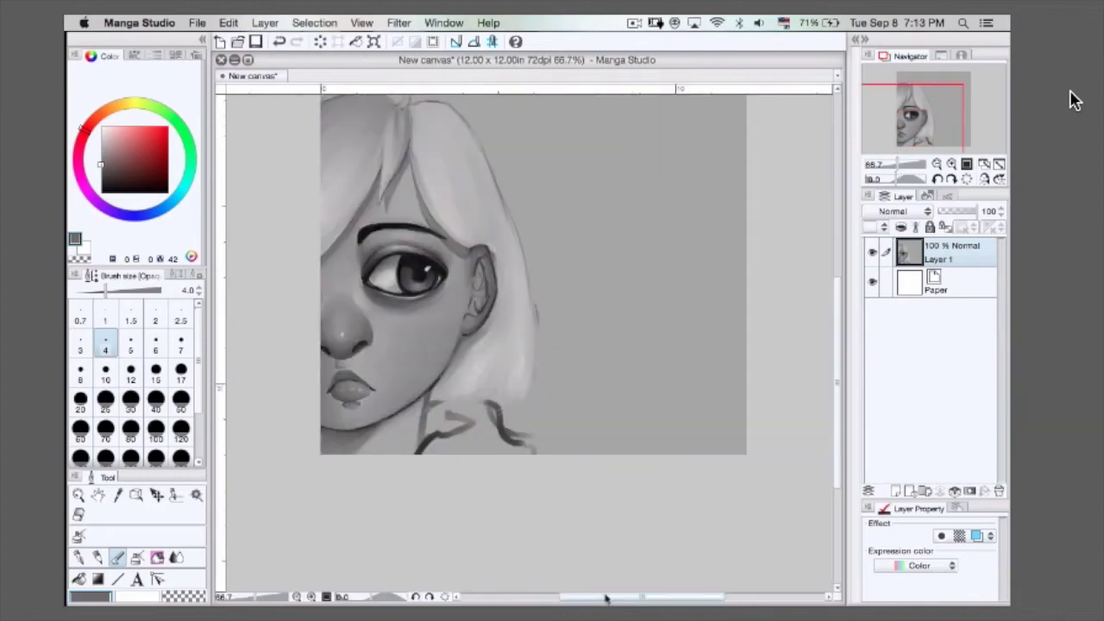
pyautogui.click(634, 23)
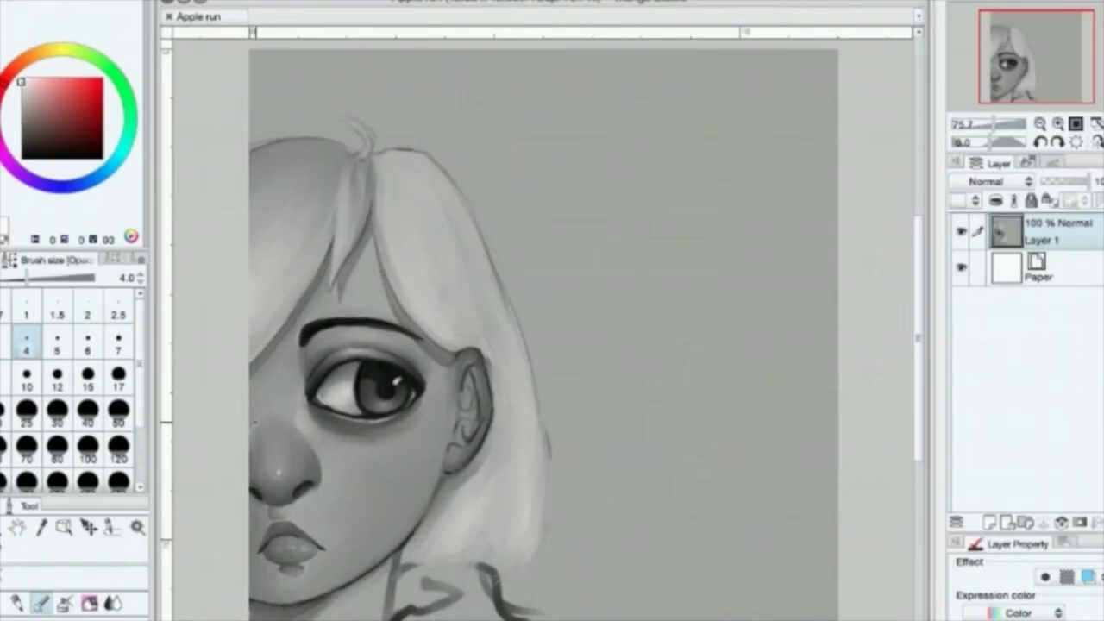
# - Shade the ear's inner folds in black and grey, working with brush sizes between 4 and 7
pyautogui.scroll(-2, 253, 422)
pyautogui.press(']')
pyautogui.press(']')
pyautogui.press(']')
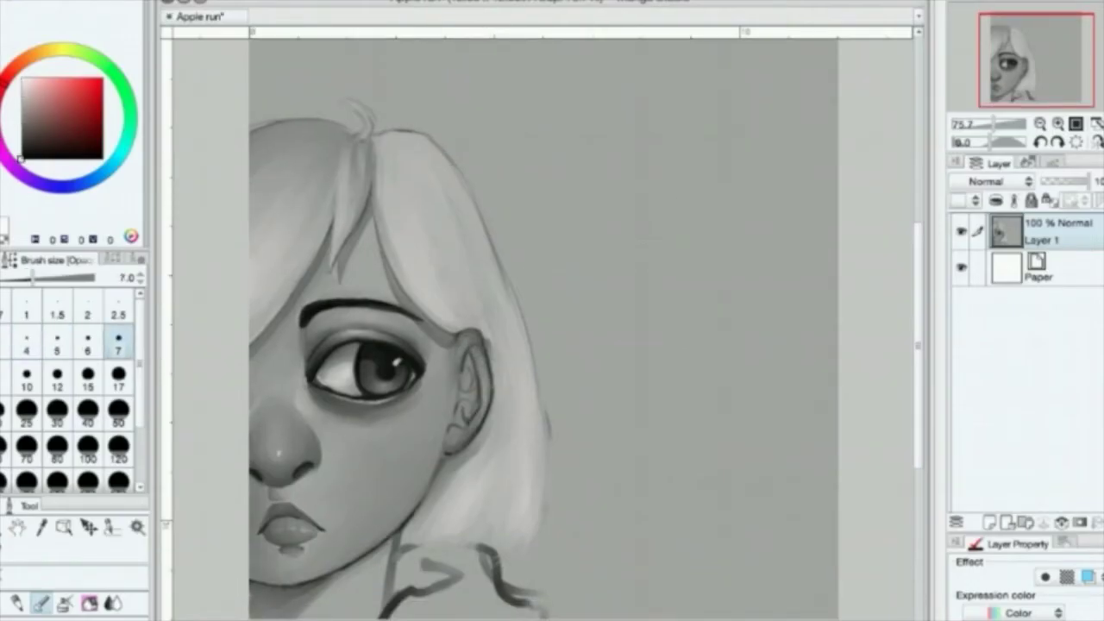
pyautogui.press('[')
pyautogui.press('[')
pyautogui.press('[')
pyautogui.press(']')
pyautogui.press('[')
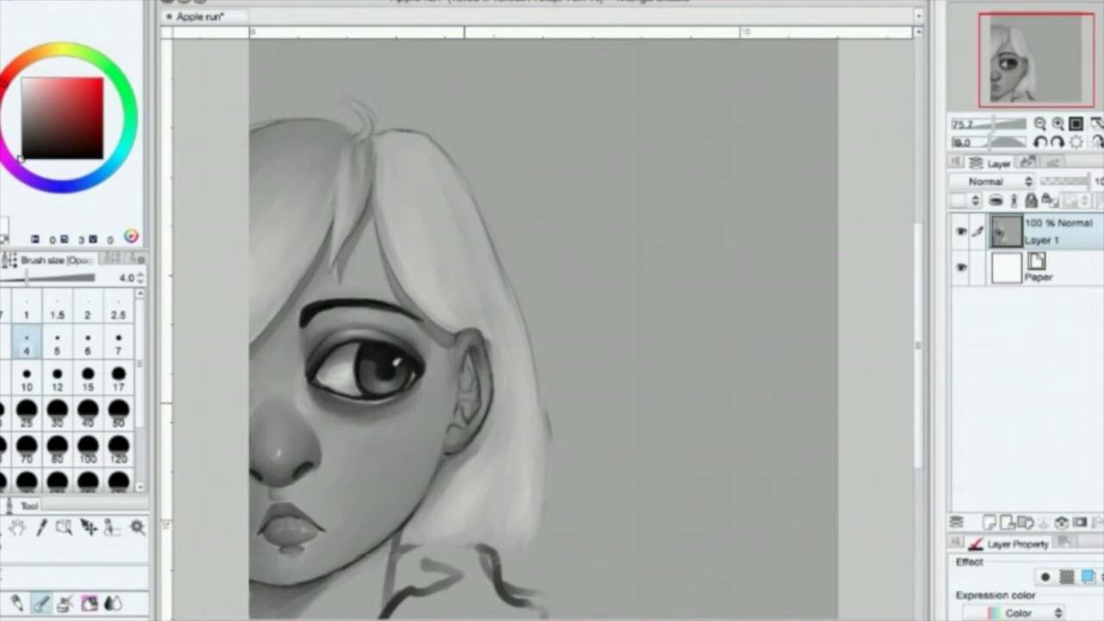
pyautogui.press(']')
pyautogui.press(']')
pyautogui.press('[')
pyautogui.press(']')
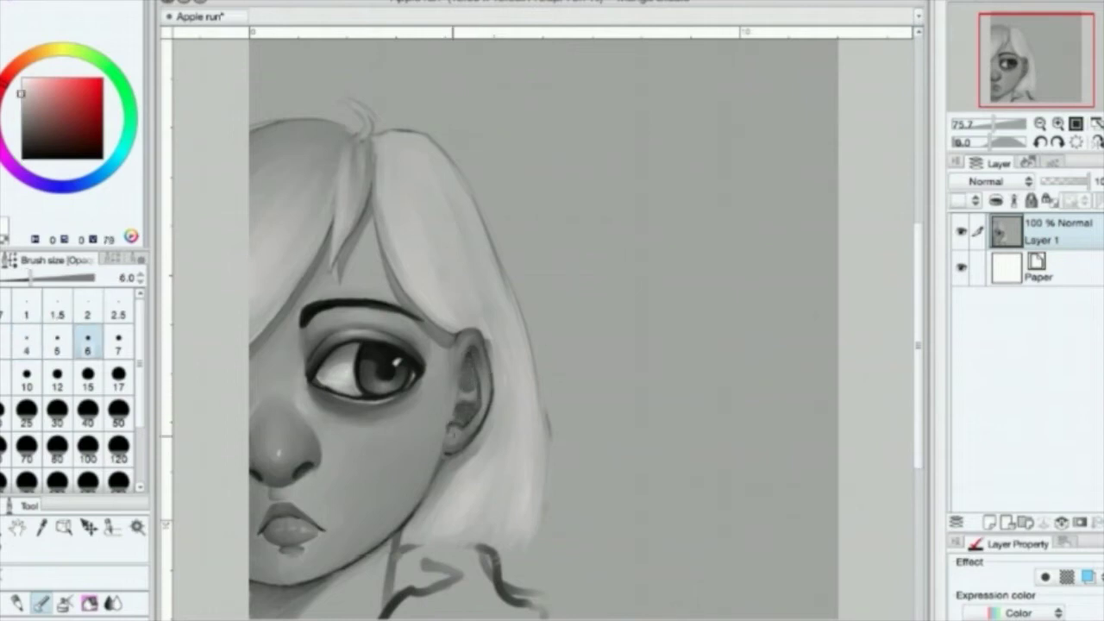
# - Blend the shading inside the ear and around the lobe with sampled grey at about brush size 6
pyautogui.press('[')
pyautogui.press(']')
pyautogui.moveTo(470, 432); pyautogui.dragTo(483, 397)
pyautogui.press(']')
pyautogui.press('[')
pyautogui.press(']')
pyautogui.press(']')
pyautogui.keyDown('alt'); pyautogui.click(466, 373); pyautogui.keyUp('alt')
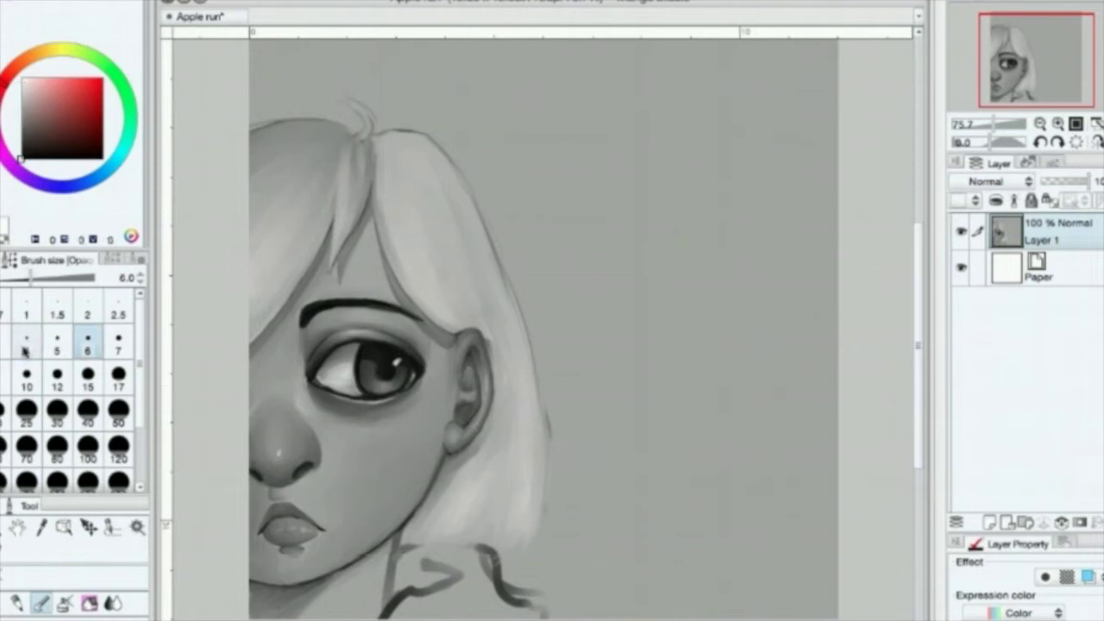
# - Refine the ear's hollow with small dark and light accents at brush size 4 and soften it with sampled grey at size 5
pyautogui.press('[')
pyautogui.press(']')
pyautogui.press('[')
pyautogui.press('x')
pyautogui.press(']')
pyautogui.press('[')
pyautogui.press('x')
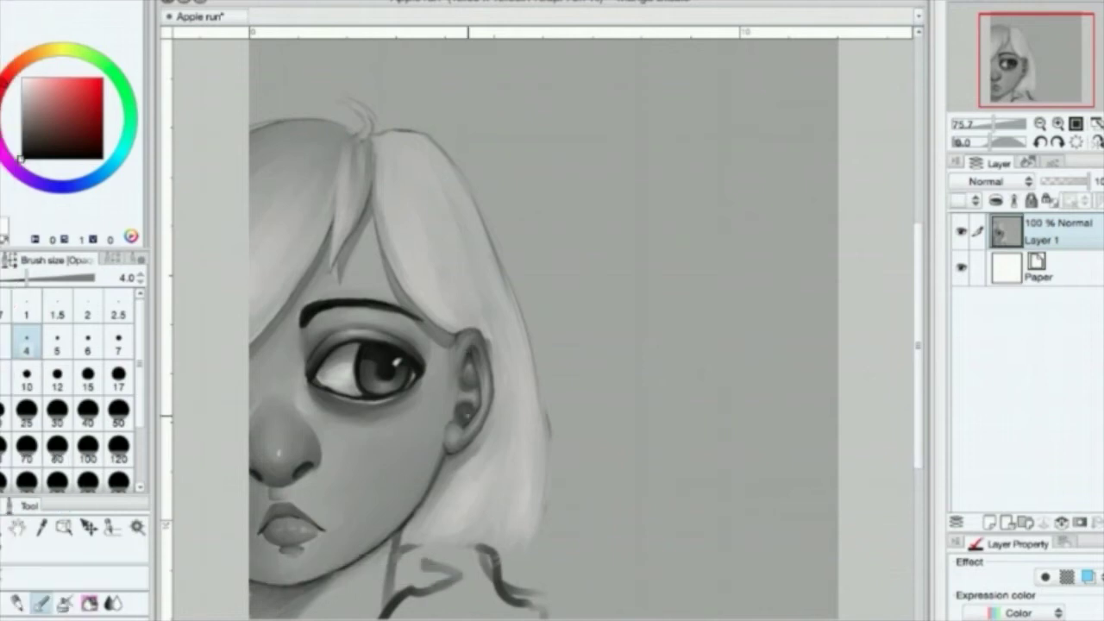
pyautogui.press(']')
pyautogui.keyDown('alt'); pyautogui.click(436, 438); pyautogui.keyUp('alt')
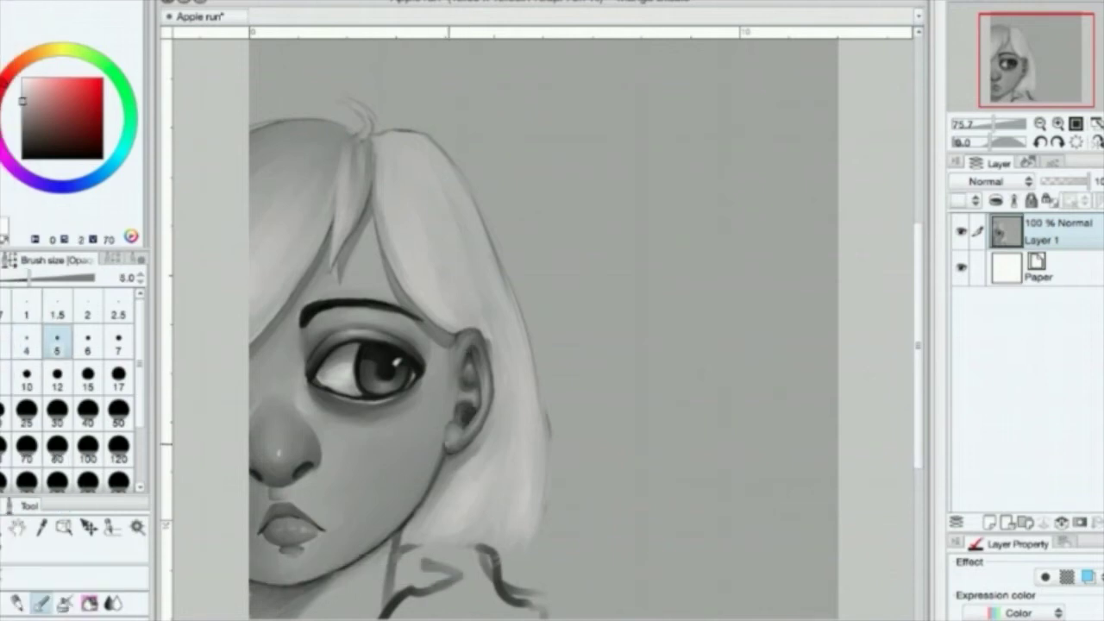
# - Soften the shading on the lower cheek near the jaw with a much larger brush
pyautogui.press('[')
pyautogui.press('x')
pyautogui.press(']')
pyautogui.press(']')
pyautogui.press(']')
pyautogui.press(']')
pyautogui.press(']')
pyautogui.press(']')
pyautogui.press(']')
pyautogui.press(']')
pyautogui.press(']')
pyautogui.press(']')
pyautogui.press(']')
pyautogui.press('x')
pyautogui.moveTo(386, 469); pyautogui.dragTo(368, 453)
pyautogui.press('Delete')
# - Define the neck's outer edge below the jaw in black with brush size 6
pyautogui.press('[')
pyautogui.press('[')
pyautogui.press('[')
pyautogui.press('[')
pyautogui.press('[')
pyautogui.press('[')
pyautogui.press('[')
pyautogui.press('[')
pyautogui.press('[')
pyautogui.press('[')
pyautogui.press('[')
pyautogui.press('[')
pyautogui.press('[')
pyautogui.press('Home')
pyautogui.press(']')
pyautogui.press(']')
pyautogui.press(']')
pyautogui.press(']')
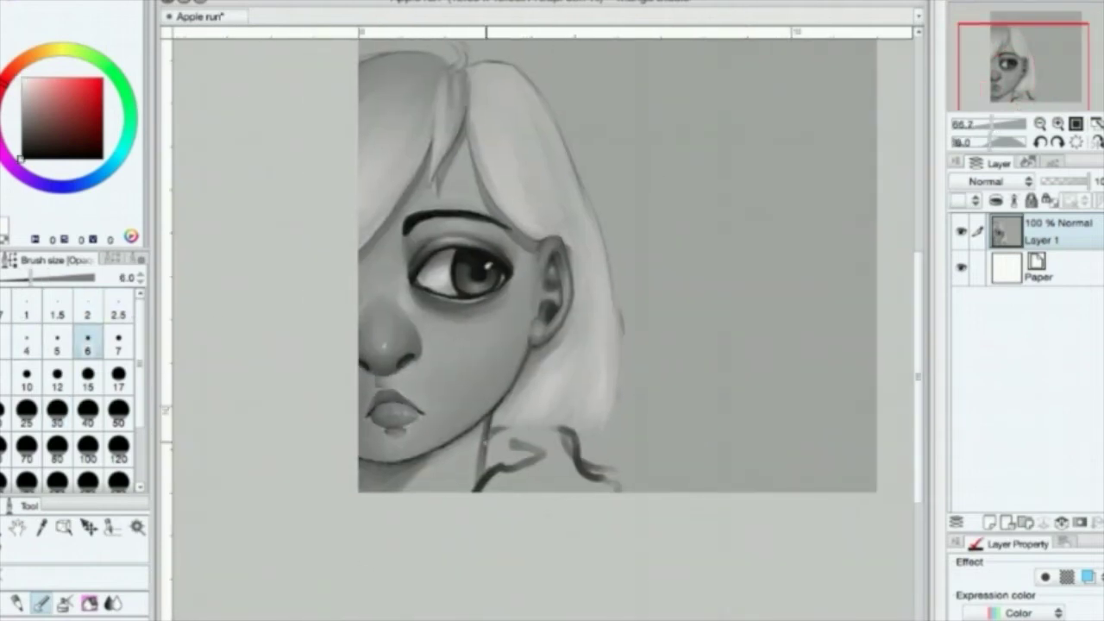
# - Fill the neck under the jaw with mid grey shading at brush size 25
pyautogui.press(']')
pyautogui.press(']')
pyautogui.press(']')
pyautogui.press(']')
pyautogui.press(']')
pyautogui.press('[')
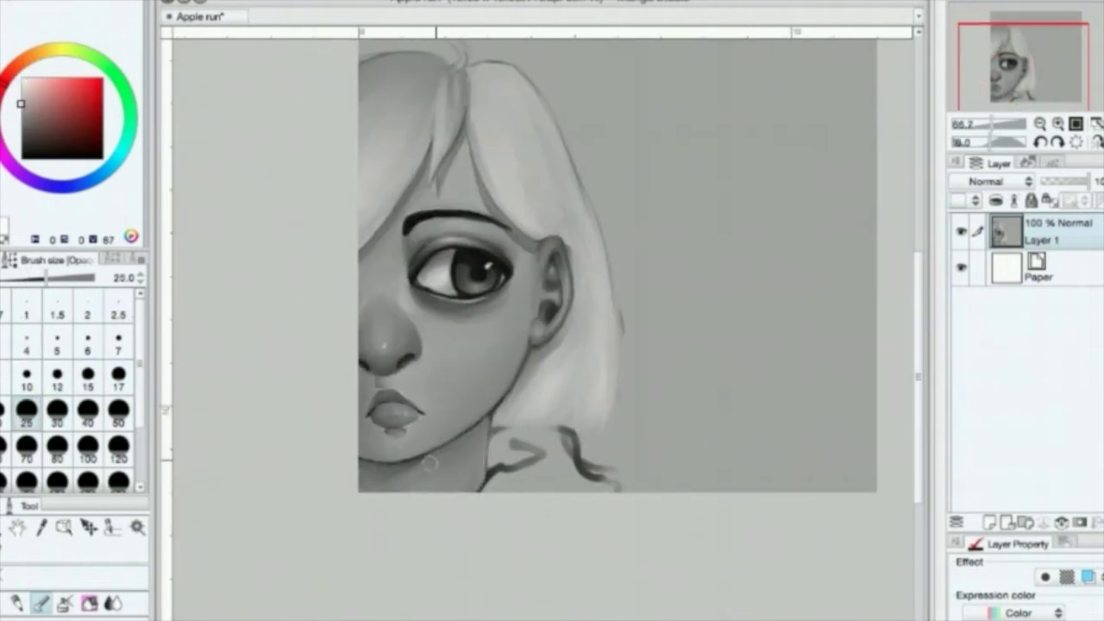
# - Blend the neck shading toward its outer edge with sampled greys at brush sizes 17 and 12
pyautogui.press('x')
pyautogui.press(']')
pyautogui.press(']')
pyautogui.press(']')
pyautogui.keyDown('alt'); pyautogui.click(463, 471); pyautogui.keyUp('alt')
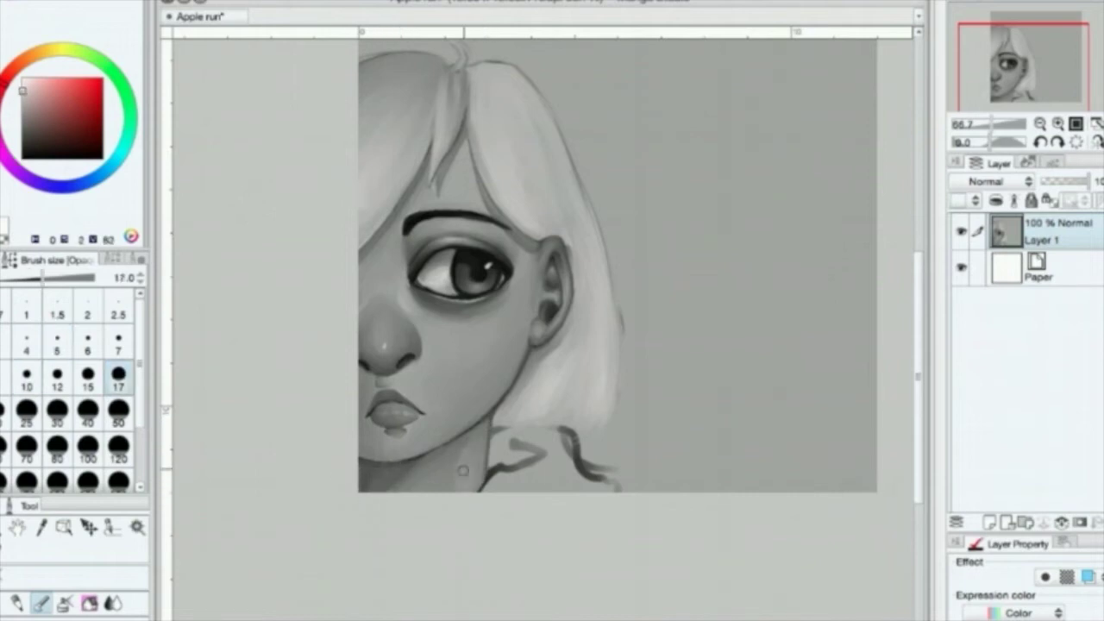
pyautogui.press('[')
pyautogui.press('[')
pyautogui.keyDown('alt'); pyautogui.click(487, 428); pyautogui.keyUp('alt')
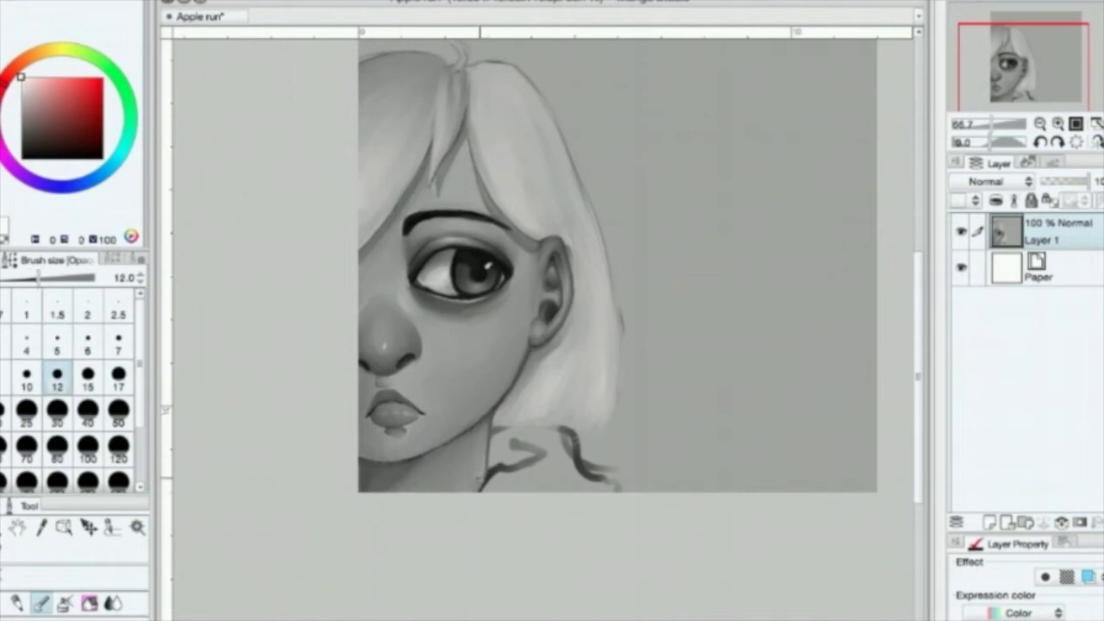
# - Block in the collar beside the neck as a solid dark grey shape over the sketch lines, finishing with brush size 15
pyautogui.press('[')
pyautogui.press('[')
pyautogui.press('x')
pyautogui.moveTo(423, 483); pyautogui.dragTo(517, 509)
pyautogui.moveTo(431, 457)
pyautogui.mouseDown()
pyautogui.moveTo(509, 475)
pyautogui.moveTo(552, 518)
pyautogui.mouseUp()
pyautogui.press(']')
pyautogui.press(']')
pyautogui.press(']')
pyautogui.press(']')
pyautogui.press(']')
pyautogui.press(']')
pyautogui.moveTo(432, 496); pyautogui.dragTo(462, 451)
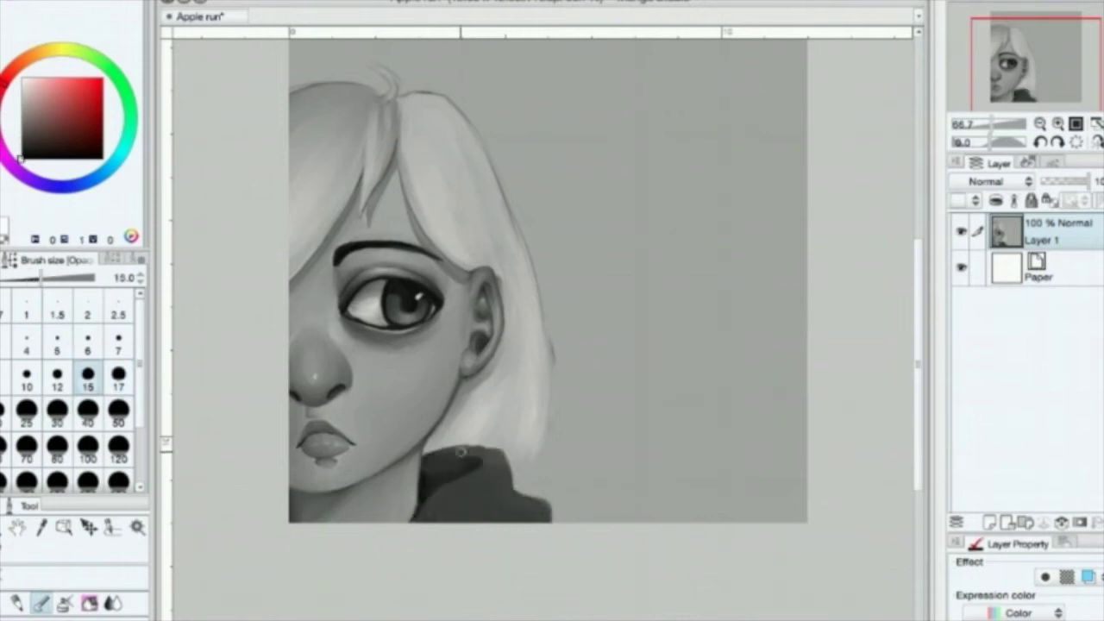
# - Paint the collar's deep inner fold and clean up its edge in black with brush size 7
pyautogui.hotkey('ctrl', '+')
pyautogui.press('Delete')
pyautogui.press('Delete')
pyautogui.press('Delete')
pyautogui.press('Delete')
pyautogui.press('[')
pyautogui.press('[')
pyautogui.press('[')
pyautogui.press('[')
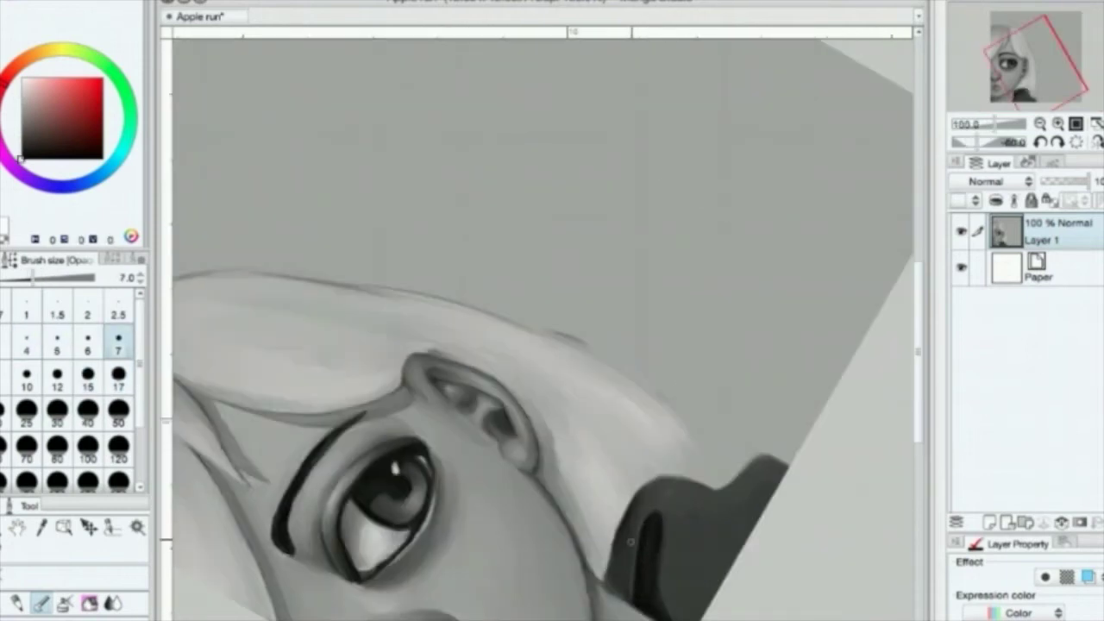
pyautogui.press('Home')
pyautogui.hotkey('ctrl', '-')
# - Model the collar into two rounded folds with sampled greys, starting at brush size 17
pyautogui.press(']')
pyautogui.press(']')
pyautogui.press(']')
pyautogui.press(']')
pyautogui.press(']')
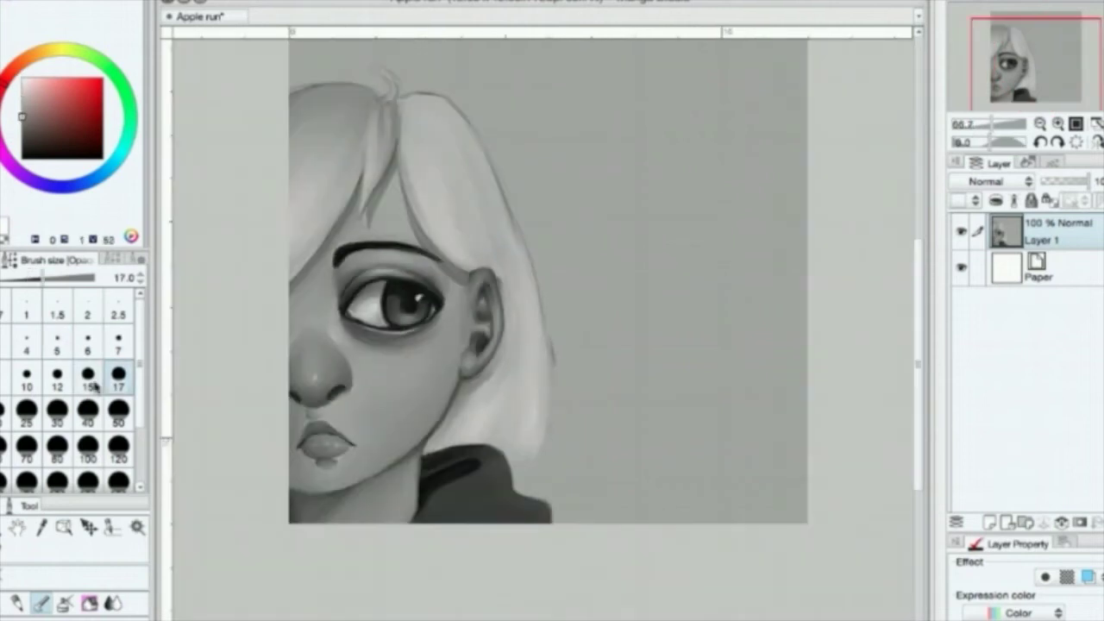
pyautogui.keyDown('alt'); pyautogui.click(505, 473); pyautogui.keyUp('alt')
pyautogui.press(']')
pyautogui.moveTo(508, 485); pyautogui.dragTo(513, 517)
pyautogui.moveTo(438, 450); pyautogui.dragTo(483, 447)
# - Extend and tidy the hair tips above the collar in sampled light grey with brush size 12
pyautogui.press('[')
pyautogui.press('[')
pyautogui.press('[')
pyautogui.keyDown('alt'); pyautogui.click(522, 431); pyautogui.keyUp('alt')
pyautogui.press(']')
pyautogui.press('Delete')
pyautogui.press('Delete')
pyautogui.press('Delete')
pyautogui.press('End')
pyautogui.press('End')
pyautogui.press('End')
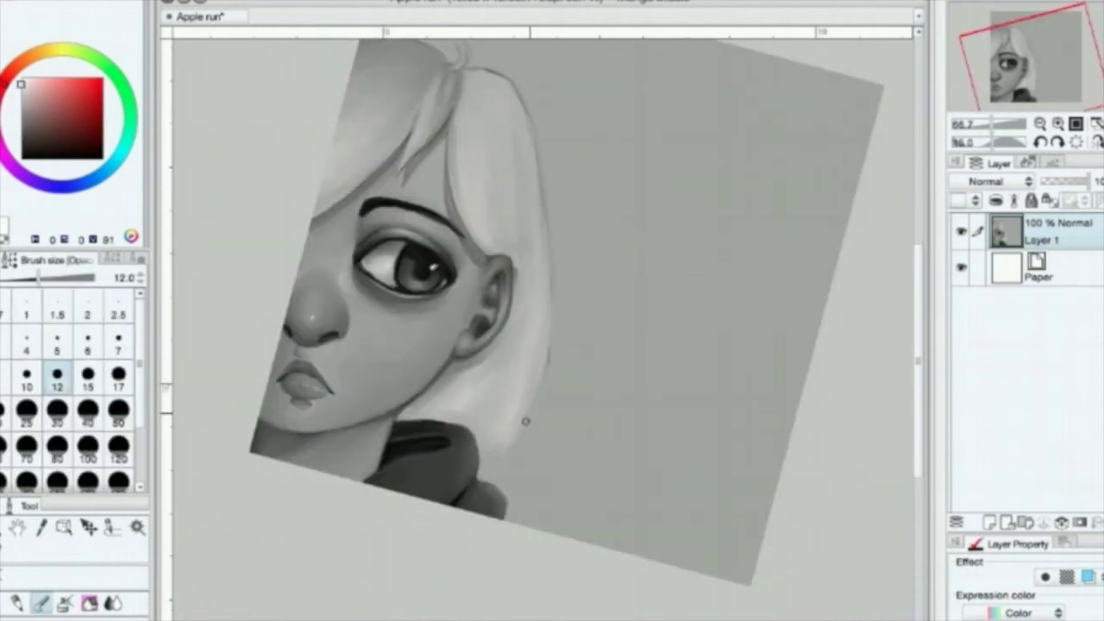
# - Paint light and dark strands radiating from the parting across the fringe with brush sizes 12 and 6
pyautogui.moveTo(324, 216); pyautogui.dragTo(357, 107)
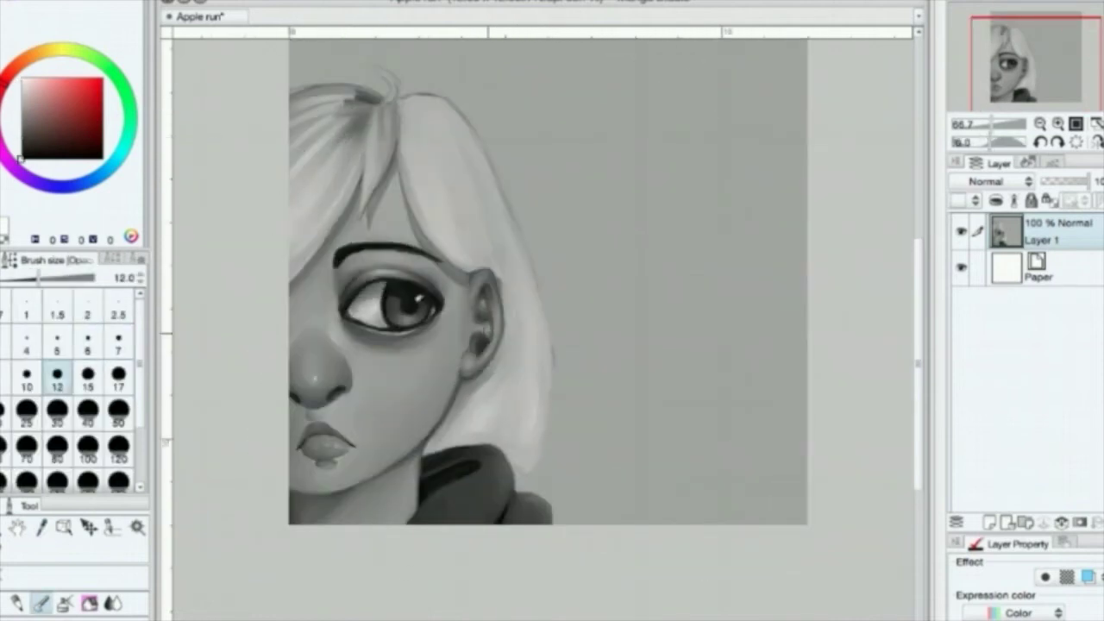
pyautogui.press('End')
pyautogui.press('End')
pyautogui.press('End')
pyautogui.keyDown('alt'); pyautogui.click(237, 318); pyautogui.keyUp('alt')
pyautogui.press('[')
pyautogui.press('[')
pyautogui.press('[')
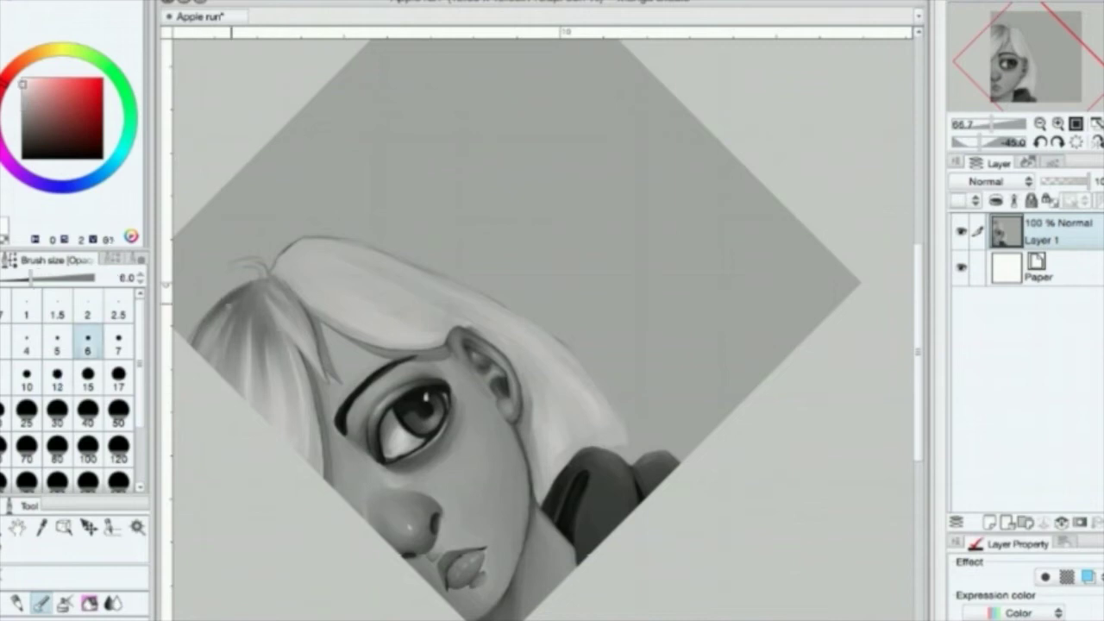
# - Deepen the fringe's dark strands near the parting with sampled grey at brush size 8 and black at size 5
pyautogui.keyDown('alt'); pyautogui.click(259, 349); pyautogui.keyUp('alt')
pyautogui.press(']')
pyautogui.press('Home')
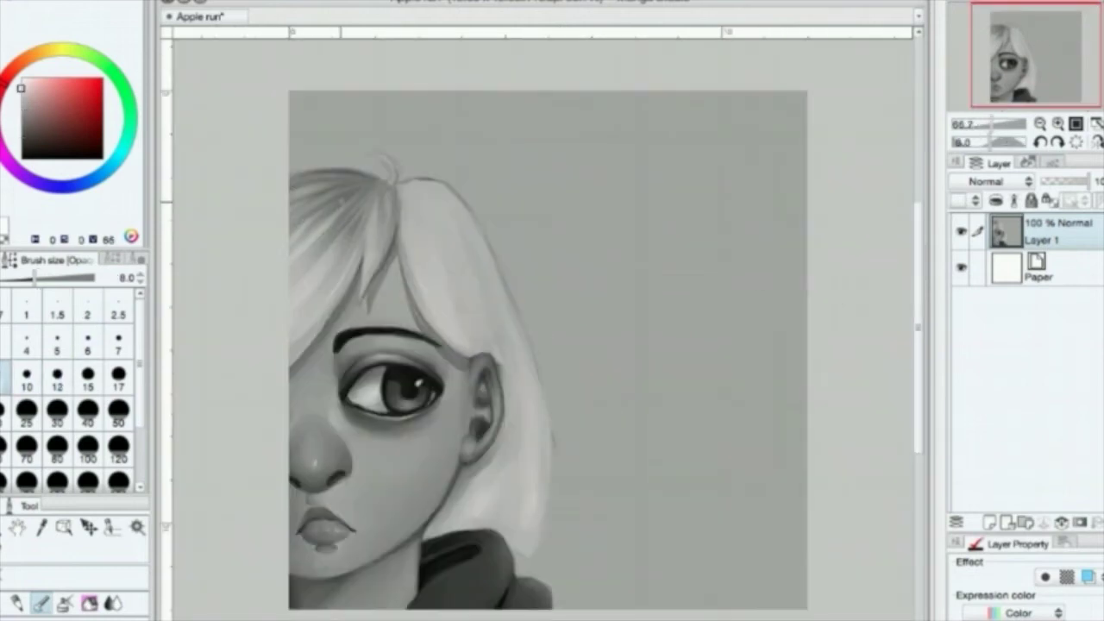
pyautogui.press('[')
pyautogui.keyDown('alt'); pyautogui.click(341, 336); pyautogui.keyUp('alt')
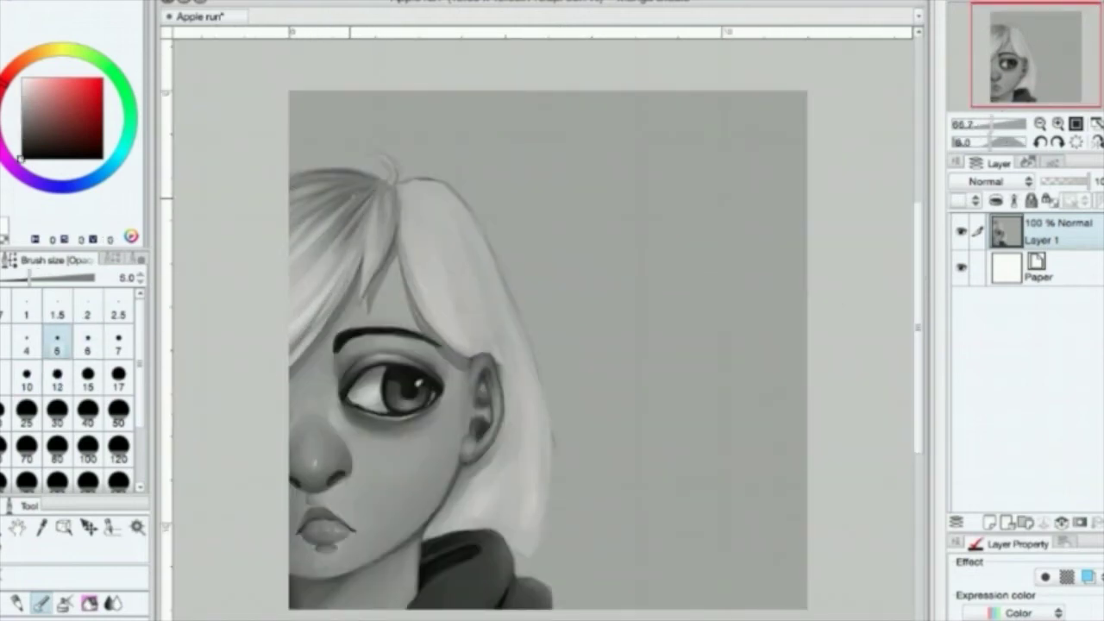
# - Brighten the fringe strands and the stray tuft at the parting in sampled light grey with brush sizes 8 and 7
pyautogui.press(']')
pyautogui.keyDown('alt'); pyautogui.click(341, 226); pyautogui.keyUp('alt')
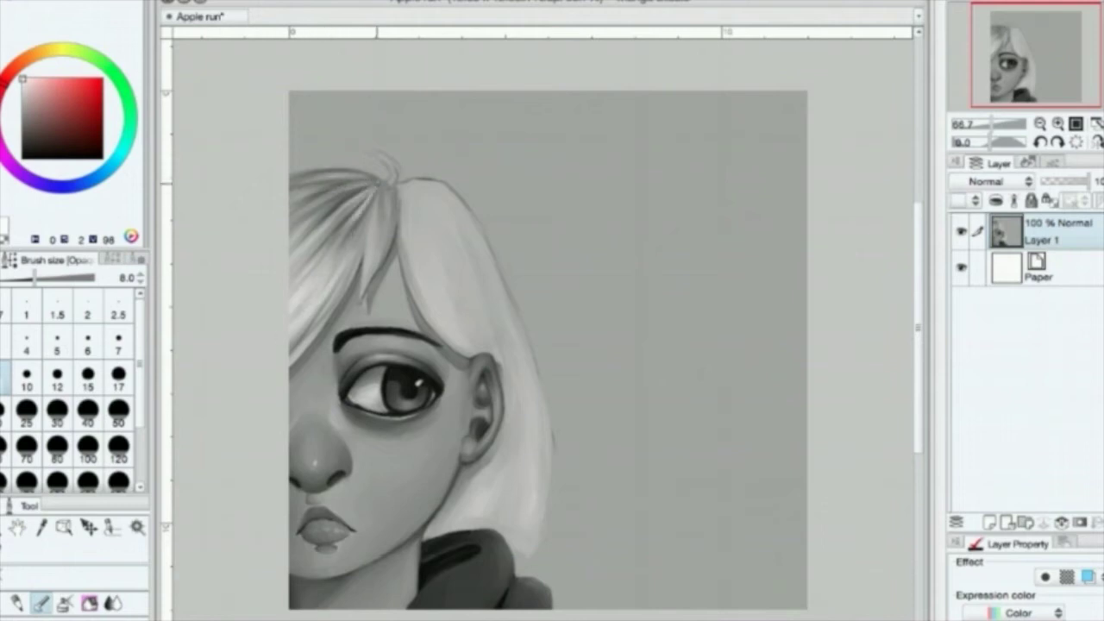
pyautogui.press('[')
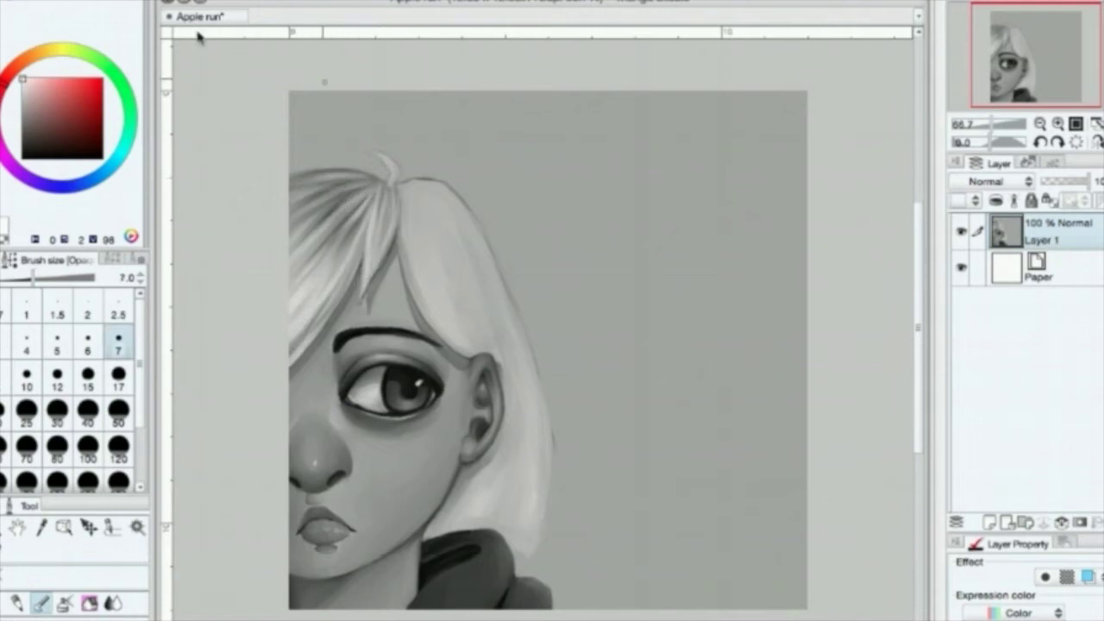
# - Paint darker grey strands radiating from the parting through the hair section above the ear
pyautogui.press(']')
pyautogui.press(']')
pyautogui.press(']')
pyautogui.press(']')
pyautogui.press(']')
pyautogui.press(']')
pyautogui.press(']')
pyautogui.press('^')
pyautogui.press('[')
pyautogui.press('[')
pyautogui.press('[')
pyautogui.press('[')
pyautogui.moveTo(509, 203); pyautogui.dragTo(475, 250)
pyautogui.moveTo(526, 186); pyautogui.dragTo(475, 276)
# - Paint white highlight strands from the parting toward the ear in the side section of the hair
pyautogui.click(21, 76)
pyautogui.press(']')
pyautogui.press(']')
pyautogui.press(']')
pyautogui.moveTo(504, 135); pyautogui.dragTo(472, 257)
pyautogui.moveTo(483, 164); pyautogui.dragTo(456, 262)
pyautogui.press('[')
pyautogui.press('[')
pyautogui.press('[')
pyautogui.press('[')
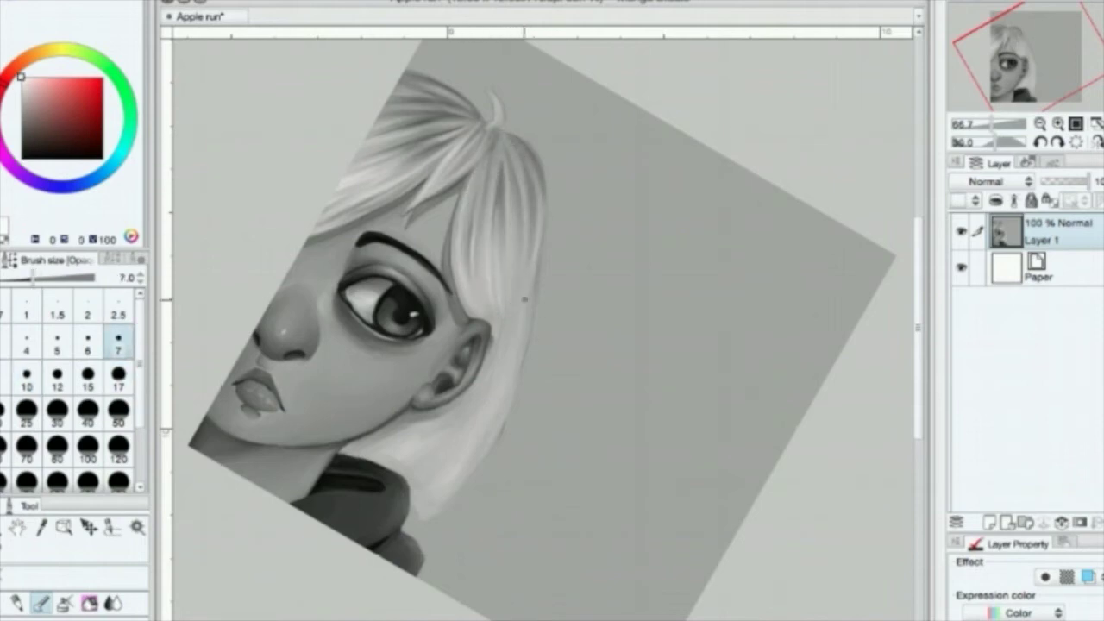
# - Add light strands running from behind the ear down to the hair tips with brush sizes 12 and 10
pyautogui.press(']')
pyautogui.press(']')
pyautogui.press('[')
pyautogui.press('[')
pyautogui.press('End')
pyautogui.press(']')
pyautogui.press(']')
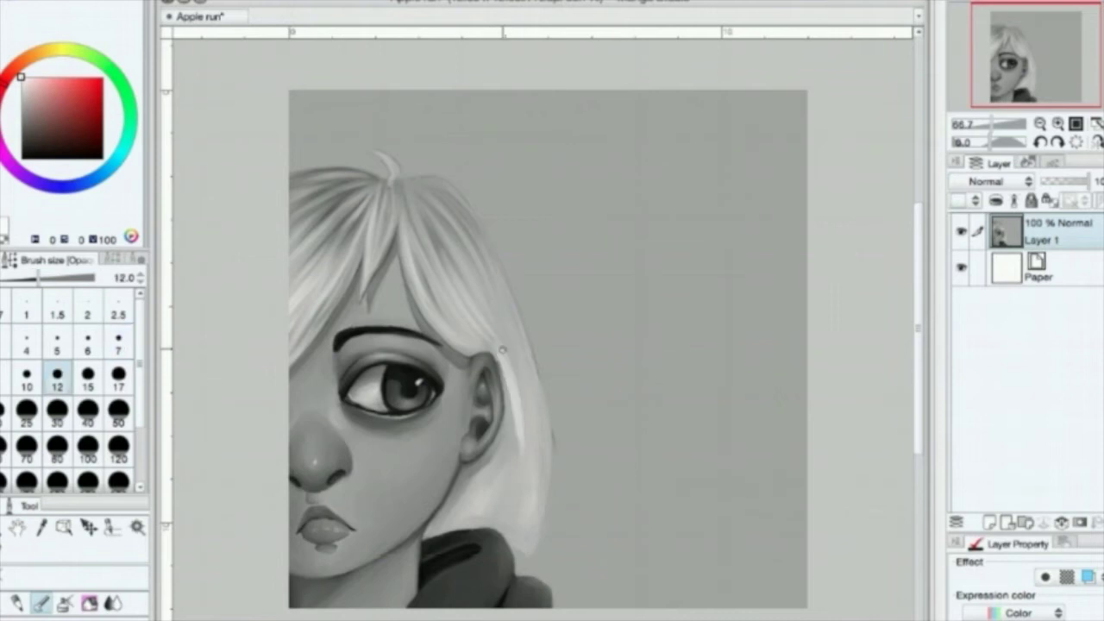
pyautogui.moveTo(502, 349); pyautogui.dragTo(537, 473)
pyautogui.press('[')
pyautogui.moveTo(518, 345); pyautogui.dragTo(542, 511)
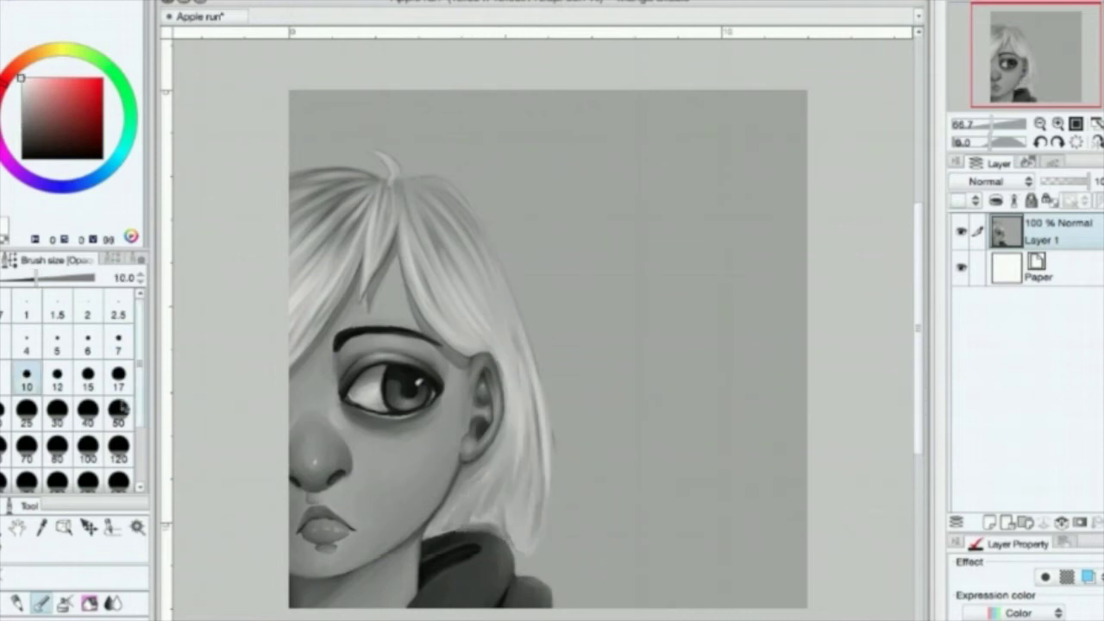
# - Refine the fine strands and outer edge of the side hair with brush sizes 17, 7 and 10
pyautogui.click(118, 377)
pyautogui.click(118, 344)
pyautogui.press(']')
pyautogui.press('-')
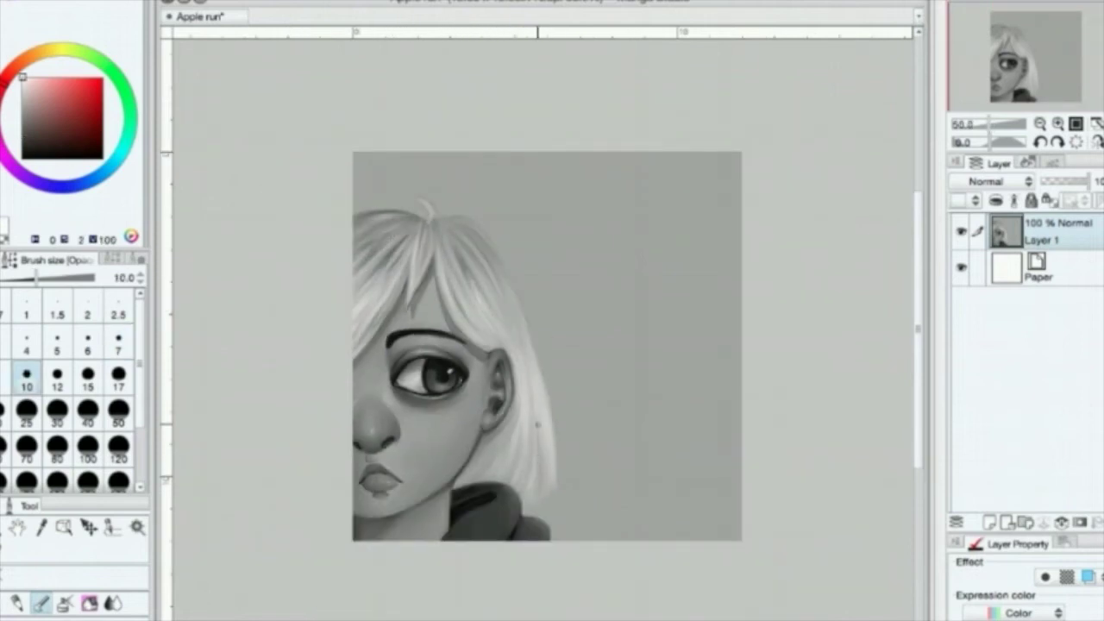
pyautogui.press('[')
pyautogui.press('[')
pyautogui.press('[')
pyautogui.press('[')
pyautogui.hotkey('ctrl', '+')
pyautogui.press(']')
pyautogui.press(']')
pyautogui.press(']')
pyautogui.press(']')
pyautogui.press(']')
pyautogui.hotkey('ctrl', '-')
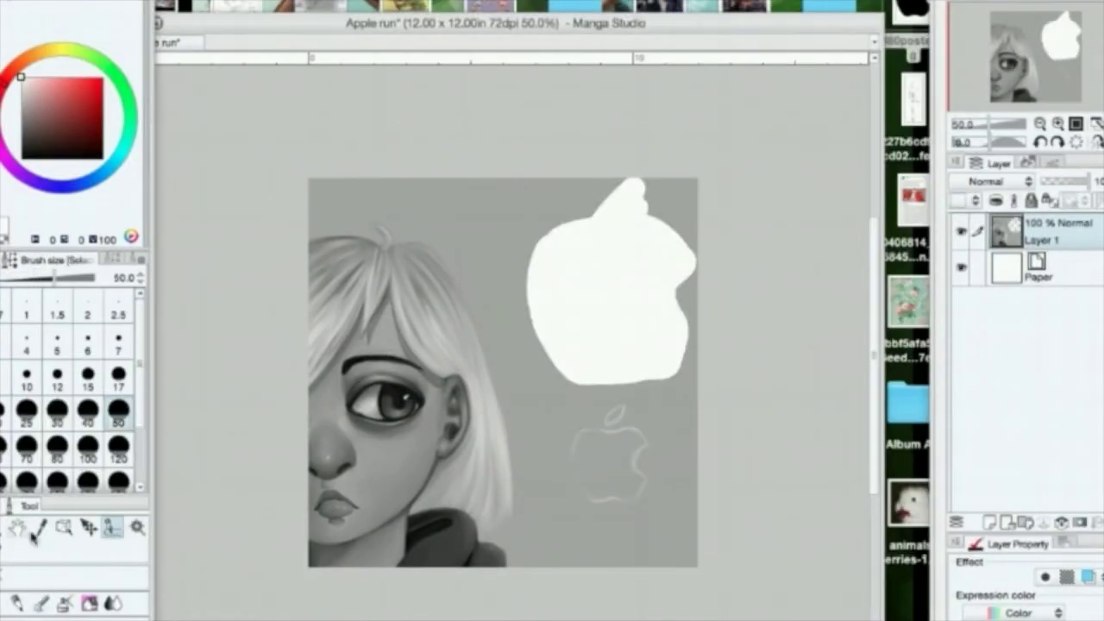
# - Try blocking in a large white apple shape and a dark diagonal line in the background beside the portrait
pyautogui.moveTo(604, 224)
pyautogui.mouseDown()
pyautogui.moveTo(582, 316)
pyautogui.moveTo(665, 306)
pyautogui.mouseUp()
pyautogui.click(41, 602)
pyautogui.click(118, 343)
pyautogui.moveTo(617, 180); pyautogui.dragTo(514, 271)
# - Add a new layer and paint a white Apple logo over the logo sketch in the background beside the hair
pyautogui.hotkey('ctrl', 'shift', 'n')
pyautogui.click(88, 380)
pyautogui.click(20, 77)
pyautogui.moveTo(614, 425); pyautogui.dragTo(583, 495)
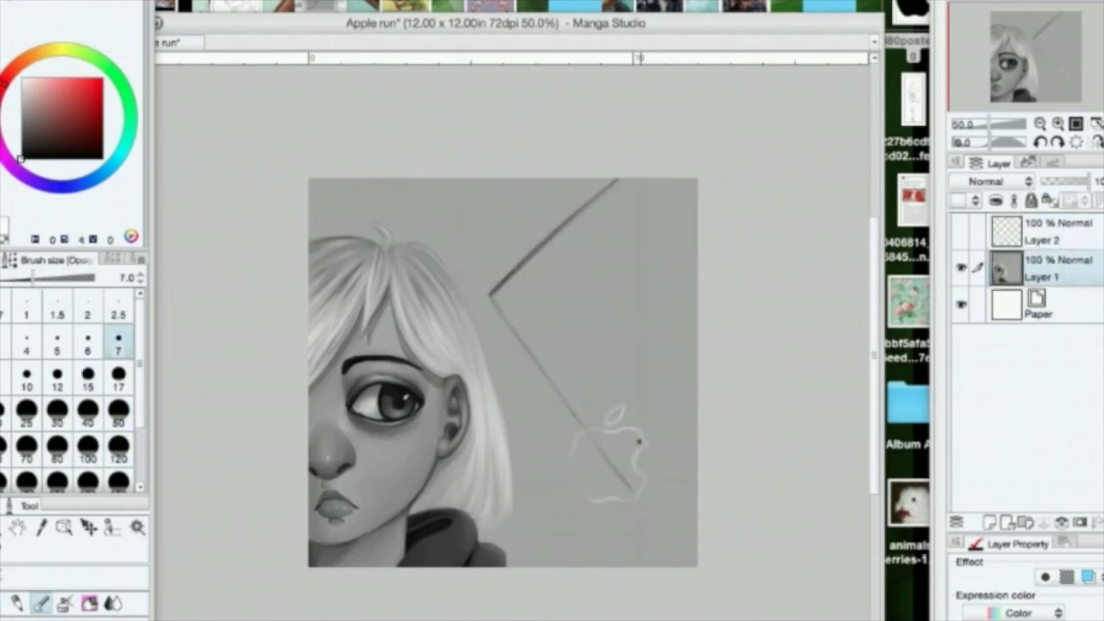
# - Try sketching a dark angular double-edged frame around the logo with brush size 17
pyautogui.click(118, 373)
pyautogui.moveTo(642, 180); pyautogui.dragTo(528, 269)
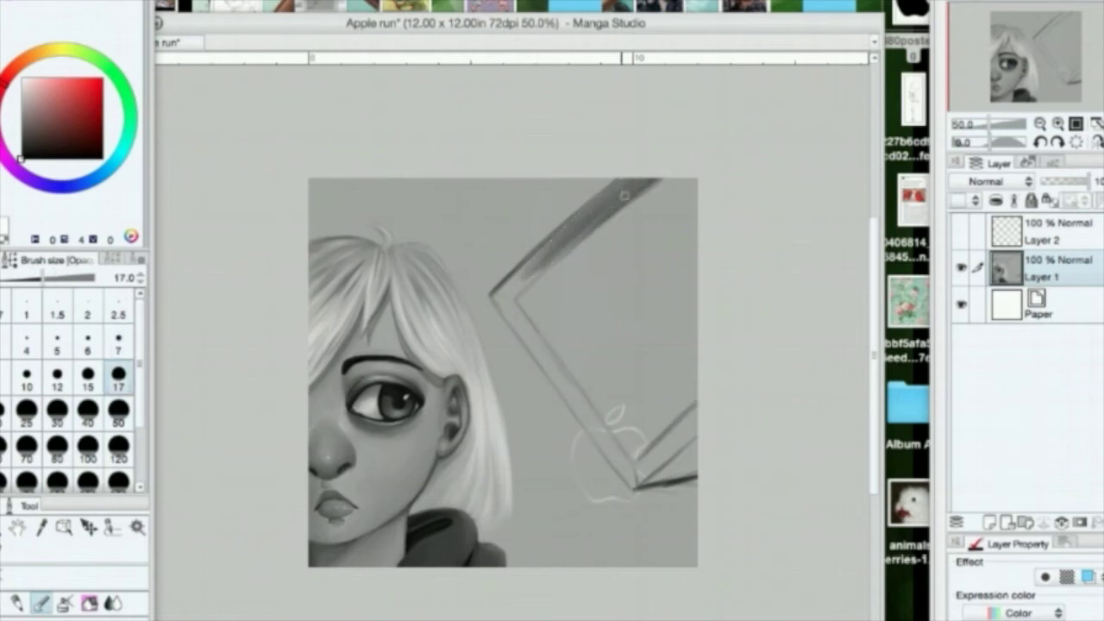
pyautogui.moveTo(499, 304); pyautogui.dragTo(636, 487)
pyautogui.press('[')
pyautogui.moveTo(695, 406); pyautogui.dragTo(638, 485)
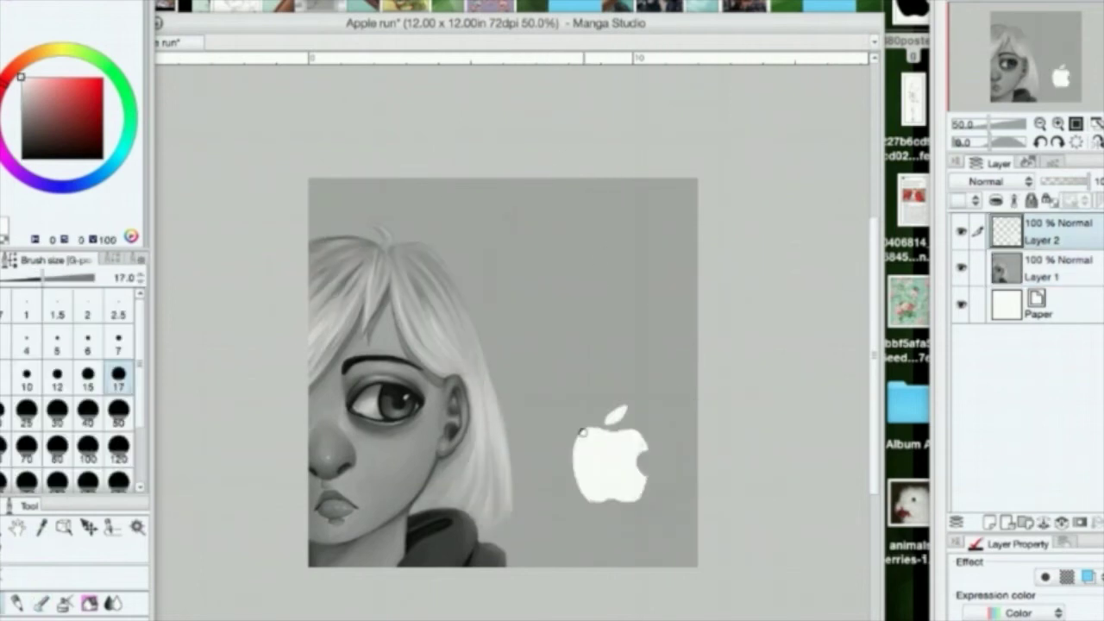
# - Clean up the Apple logo's edges with the Soft eraser at size 7 and move the logo to the upper background
pyautogui.press('e')
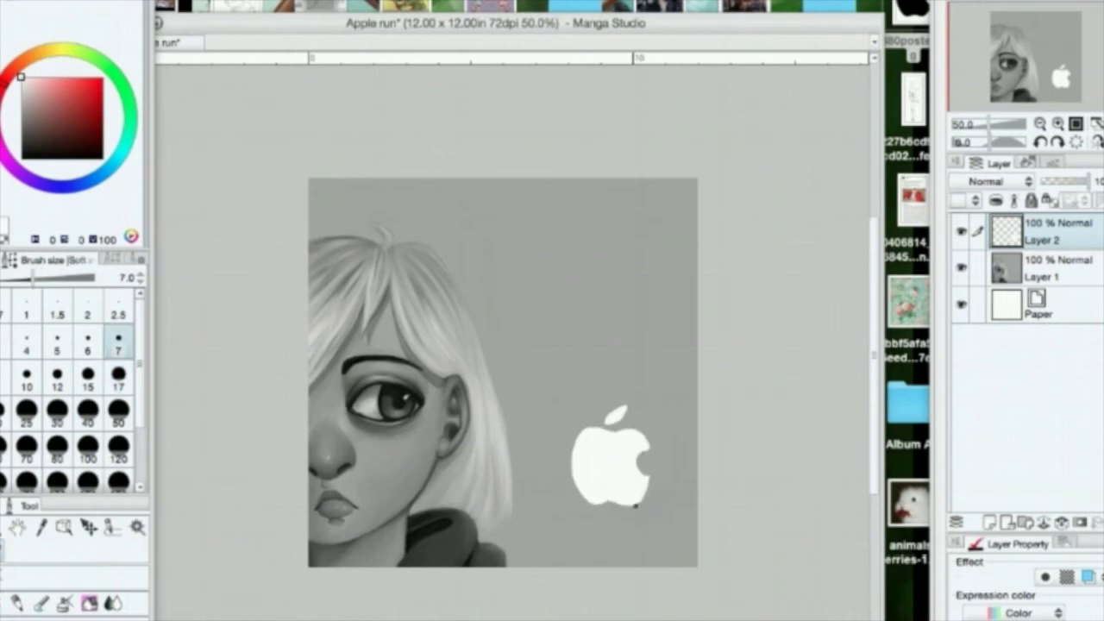
pyautogui.press('k')
pyautogui.moveTo(321, 508); pyautogui.dragTo(284, 302)
# - Try roughing in a dark grey creature body with limbs around the logo on a new layer at brush size 40
pyautogui.hotkey('ctrl', 'shift', 'n')
pyautogui.press('b')
pyautogui.moveTo(506, 186)
pyautogui.mouseDown()
pyautogui.moveTo(506, 241)
pyautogui.moveTo(571, 316)
pyautogui.moveTo(547, 485)
pyautogui.moveTo(469, 262)
pyautogui.mouseUp()
pyautogui.hotkey('ctrl', 'z')
pyautogui.hotkey('ctrl', 'z')
pyautogui.hotkey('ctrl', 'z')
pyautogui.hotkey('ctrl', 'z')
pyautogui.hotkey('ctrl', 'z')
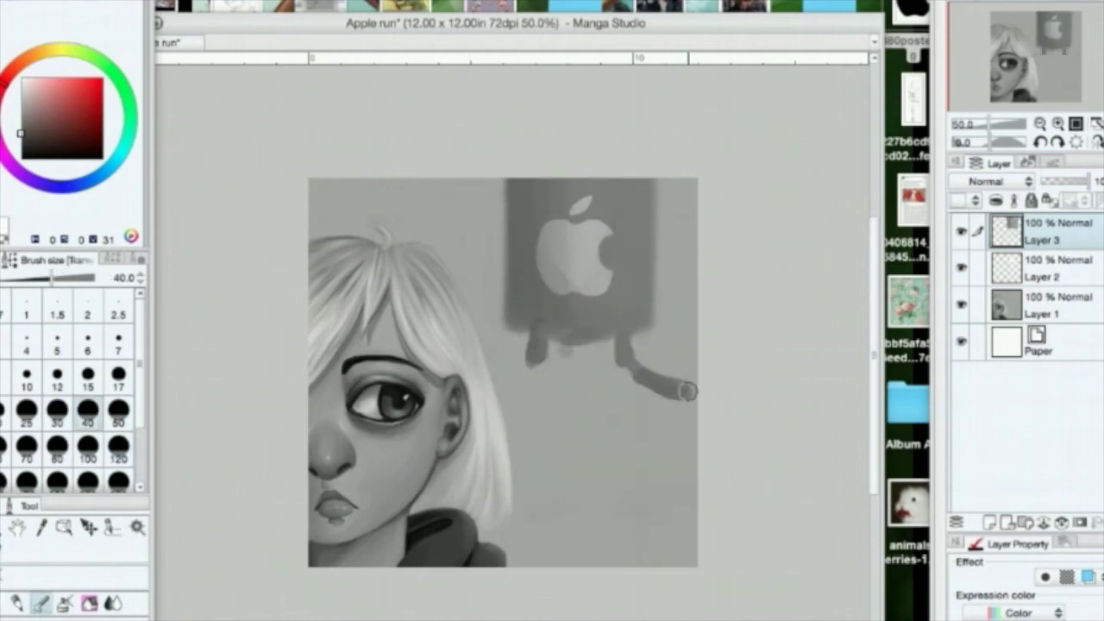
pyautogui.click(704, 2)
pyautogui.click(704, 7)
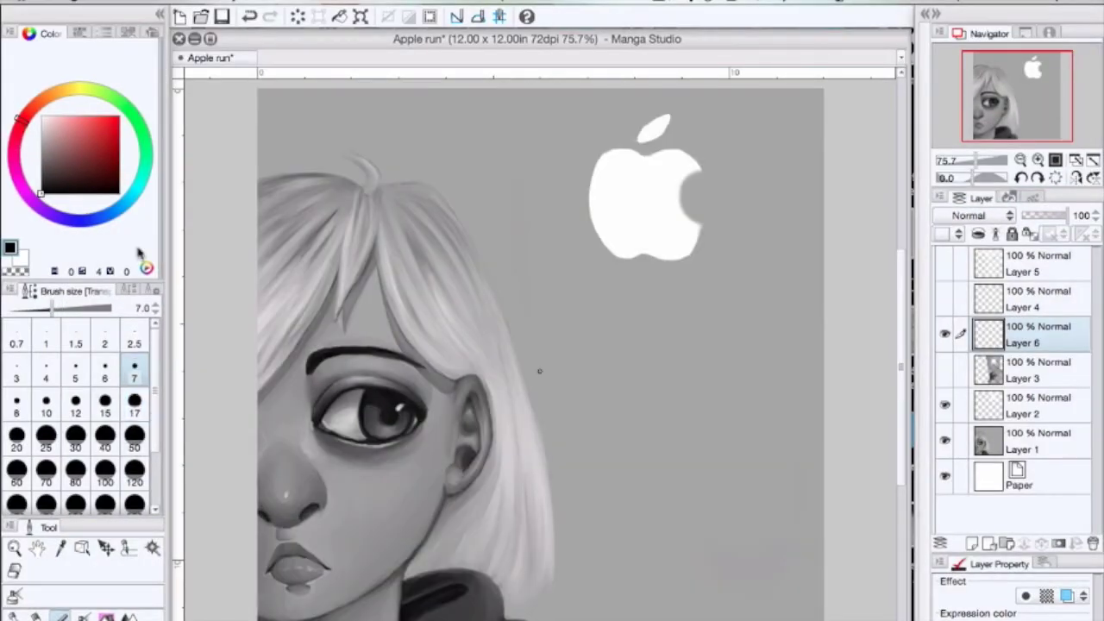
# - Paint soft white clouds across the background on Layer 6, blending them with the Blur tool at size 150
pyautogui.moveTo(301, 130)
pyautogui.mouseDown()
pyautogui.moveTo(764, 419)
pyautogui.moveTo(288, 99)
pyautogui.moveTo(473, 116)
pyautogui.moveTo(574, 293)
pyautogui.moveTo(784, 394)
pyautogui.moveTo(569, 371)
pyautogui.mouseUp()
pyautogui.click(17, 504)
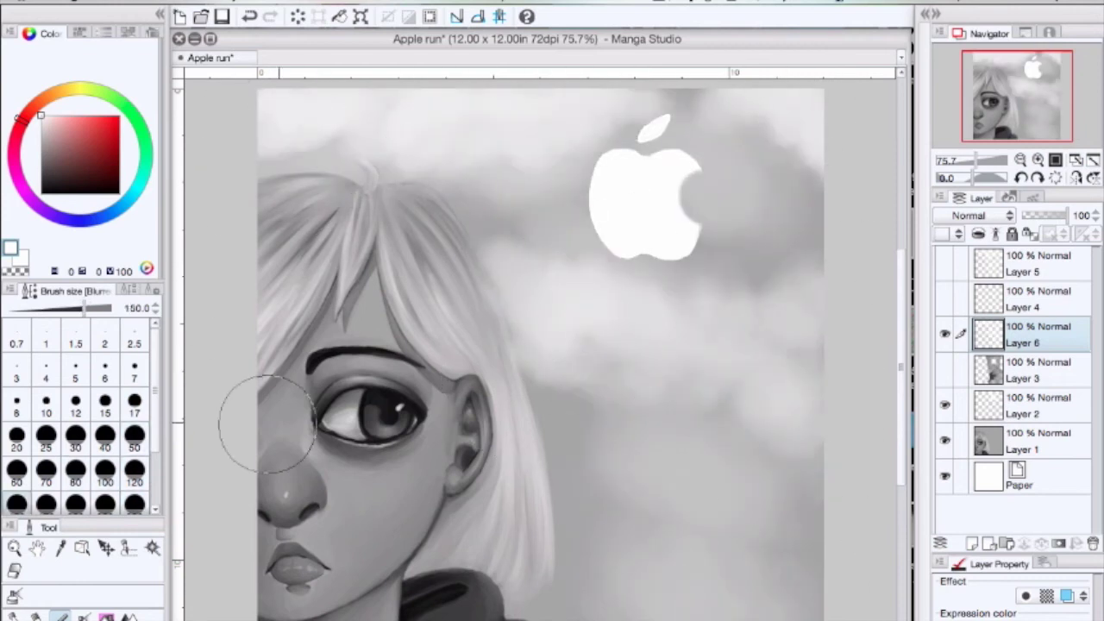
pyautogui.moveTo(552, 432); pyautogui.dragTo(713, 507)
# - Draw a white mouth with jagged teeth below the Apple logo on a new layer, cleaning its edges with the Soft eraser
pyautogui.hotkey('ctrl', 'shift', 'n')
pyautogui.click(133, 371)
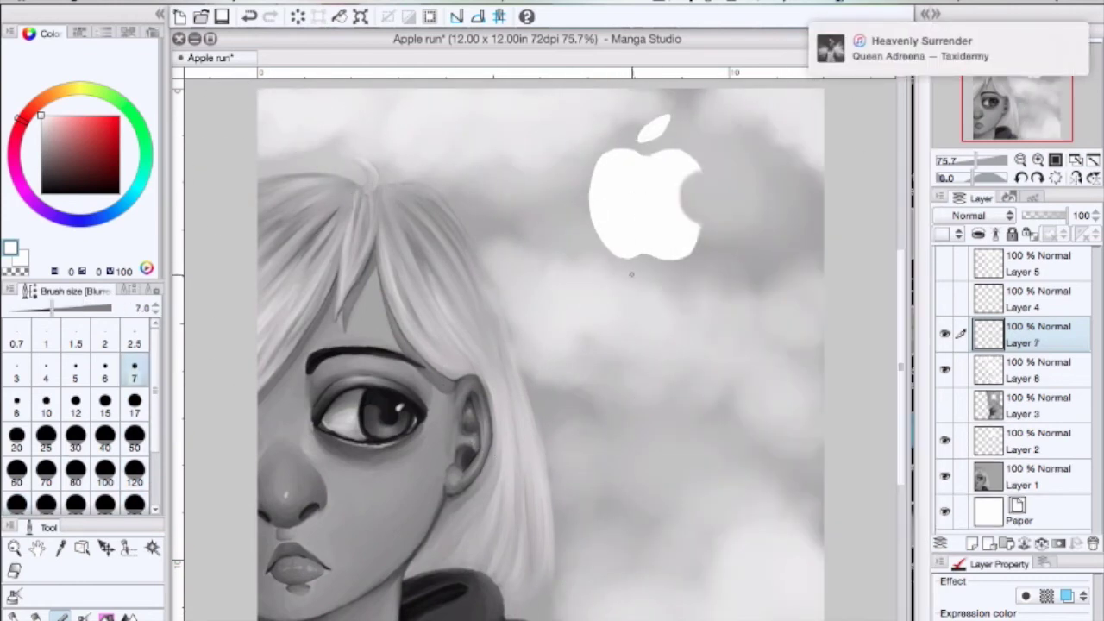
pyautogui.moveTo(612, 290); pyautogui.dragTo(757, 267)
pyautogui.press('b')
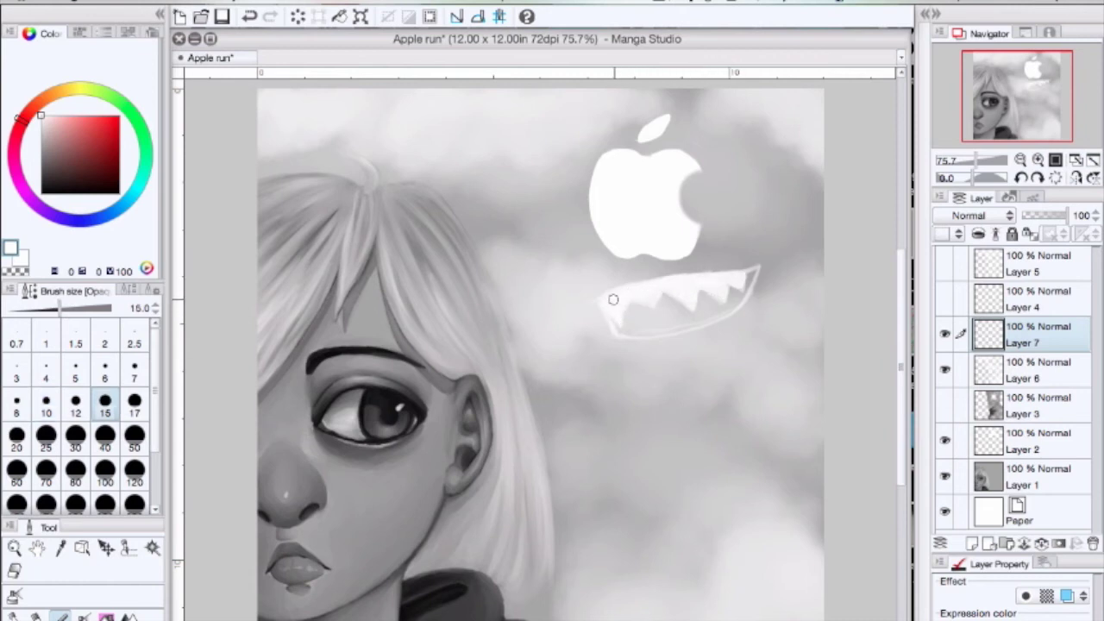
pyautogui.press('e')
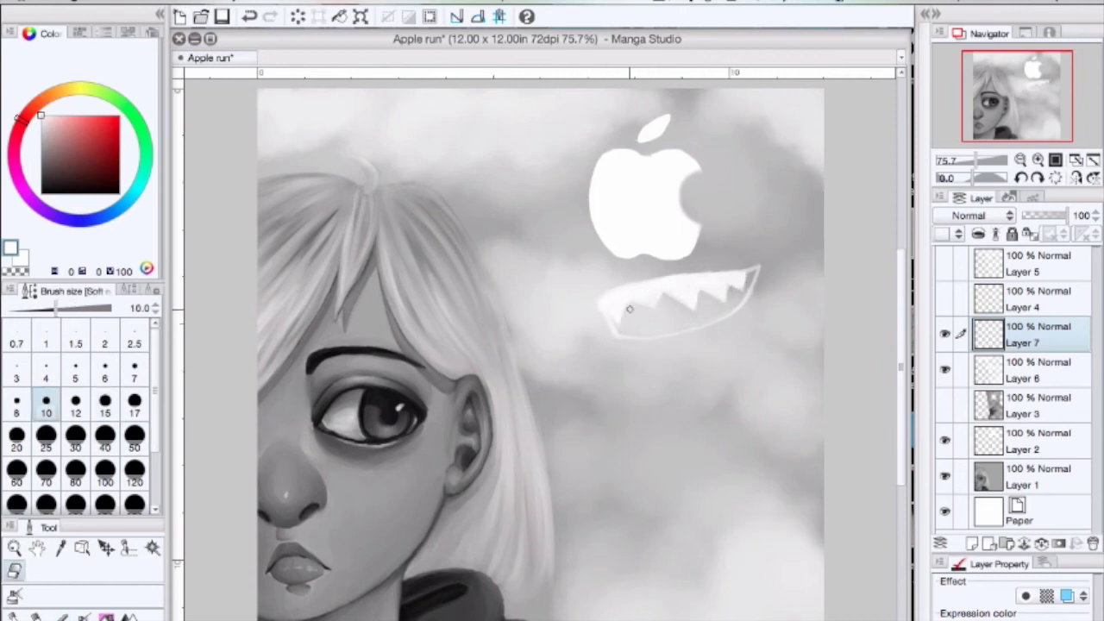
# - Draw two long white drool drips hanging from the mouth at brush size 7 and hollow them out with the eraser
pyautogui.press('b')
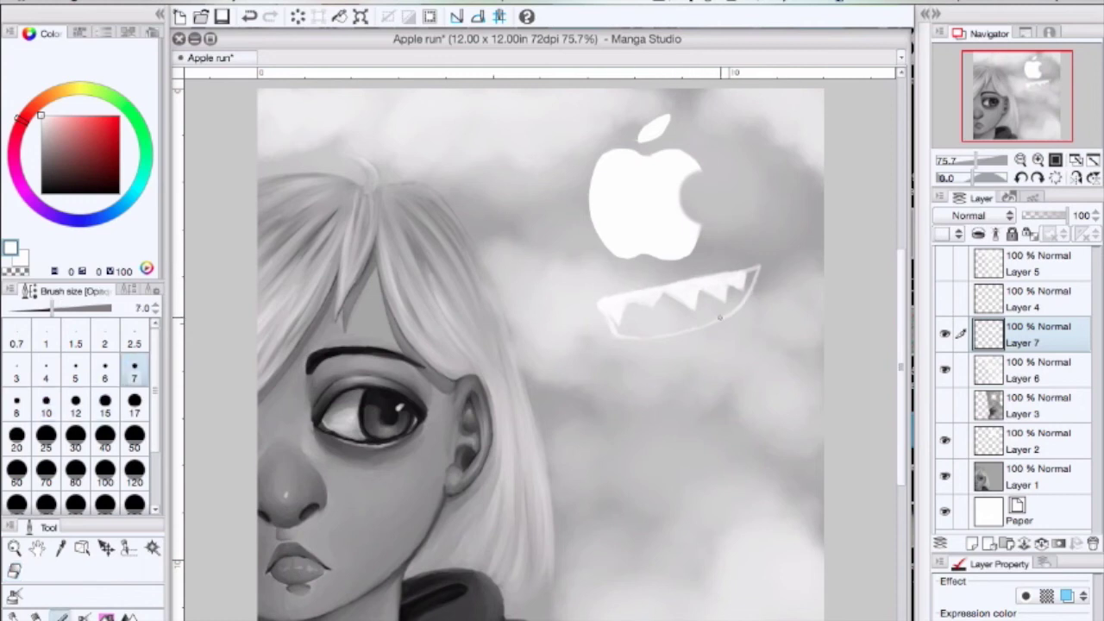
pyautogui.moveTo(630, 370); pyautogui.dragTo(634, 450)
pyautogui.press('e')
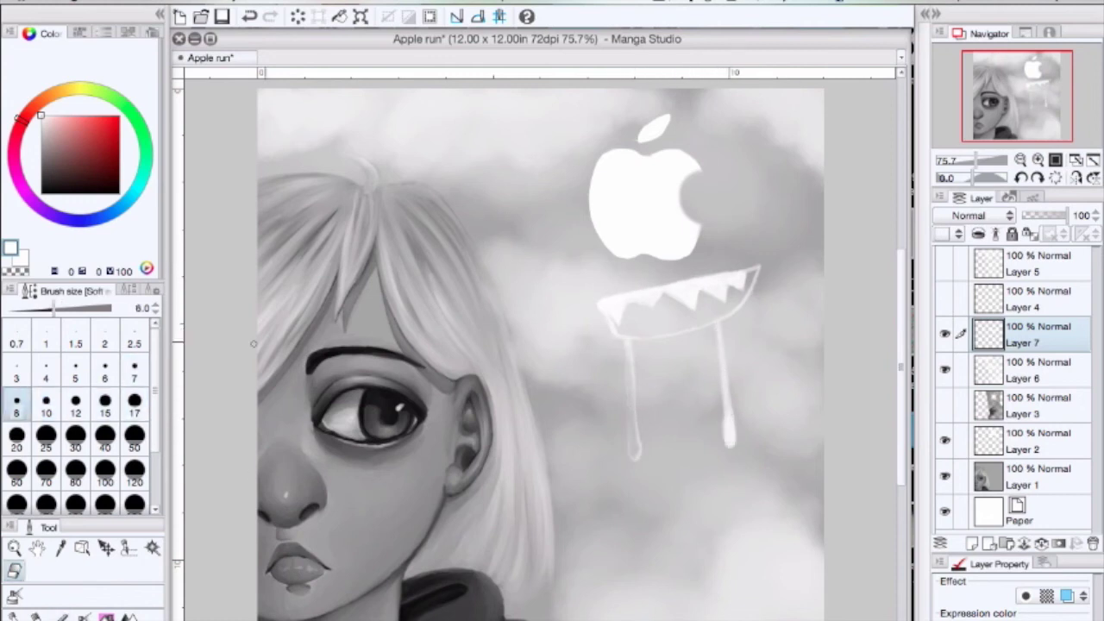
pyautogui.press('b')
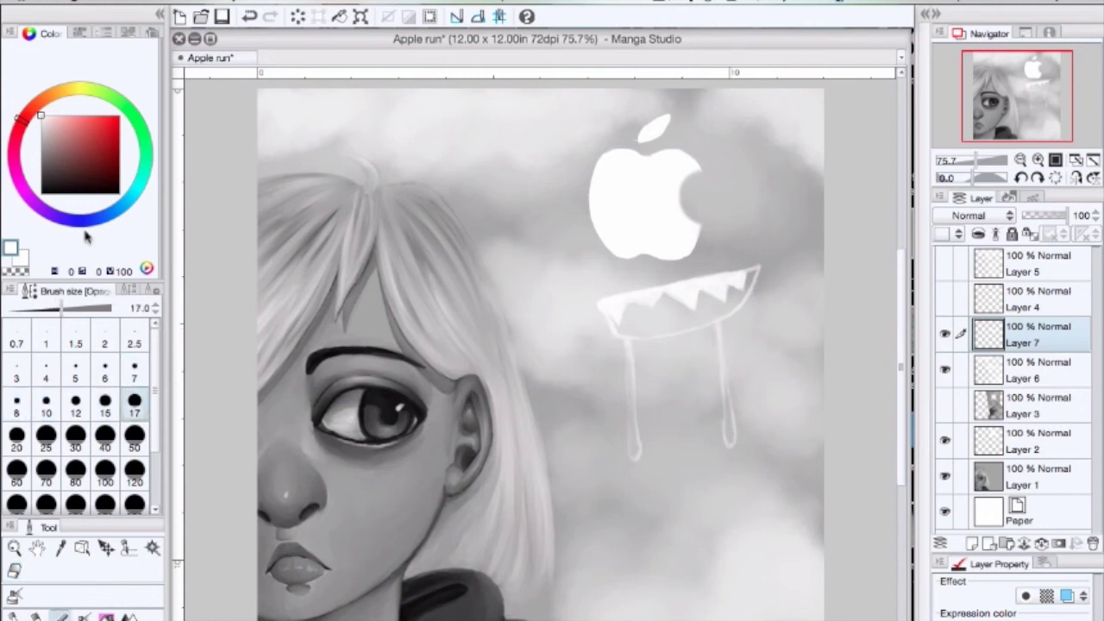
# - Try shading a dark translucent creature body around the logo and mouth on Layer 7 with brush size 120
pyautogui.click(133, 470)
pyautogui.moveTo(541, 108)
pyautogui.mouseDown()
pyautogui.moveTo(548, 202)
pyautogui.moveTo(661, 227)
pyautogui.mouseUp()
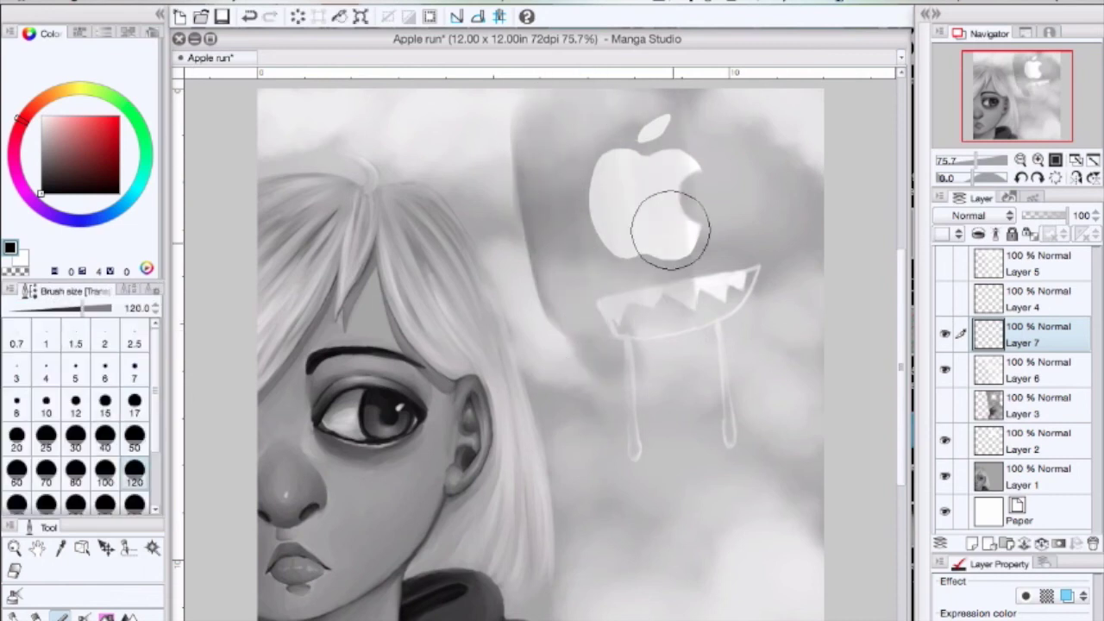
pyautogui.hotkey('ctrl', 'z')
pyautogui.hotkey('ctrl', 'z')
# - Shade the creature's dark translucent body around the logo and mouth on a new layer with brush size 120
pyautogui.hotkey('ctrl', 'shift', 'n')
pyautogui.moveTo(597, 143)
pyautogui.mouseDown()
pyautogui.moveTo(730, 256)
pyautogui.moveTo(700, 451)
pyautogui.moveTo(703, 604)
pyautogui.mouseUp()
pyautogui.hotkey('ctrl', 'z')
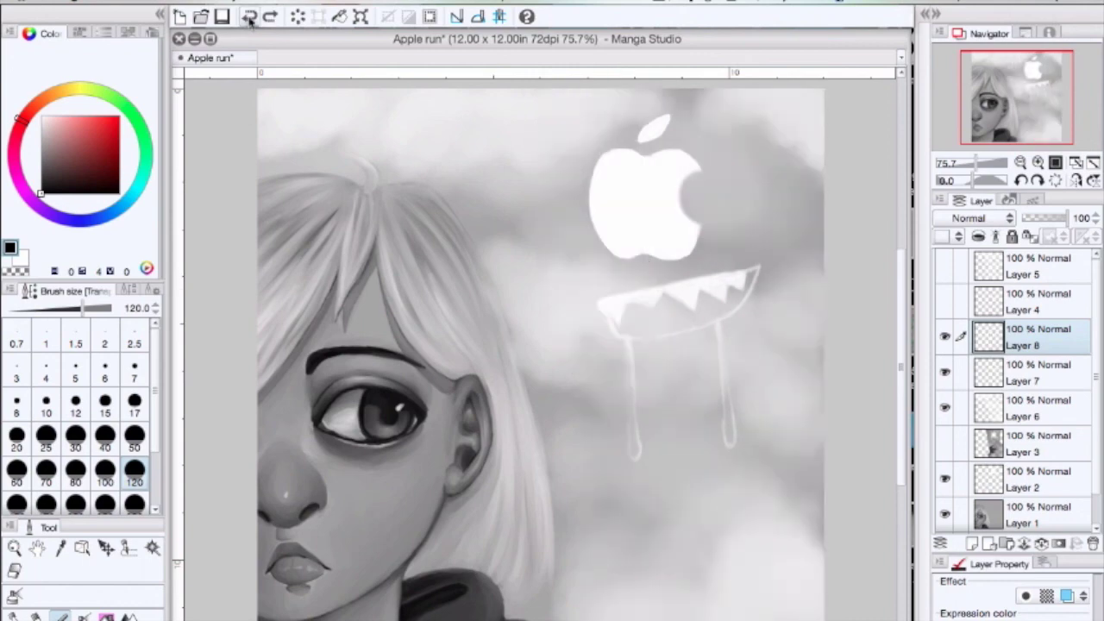
pyautogui.hotkey('ctrl', 'y')
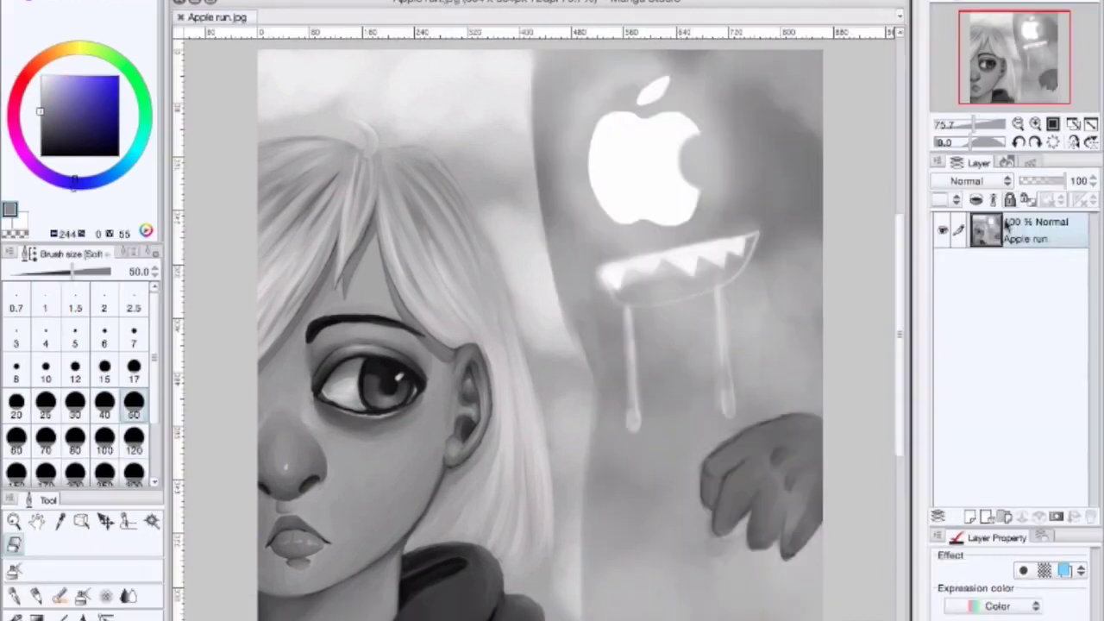
# - Overlay offset red and Multiply blue tinted copies of the artwork, erasing both from the girl with the Soft eraser at size 120
pyautogui.click(1041, 275)
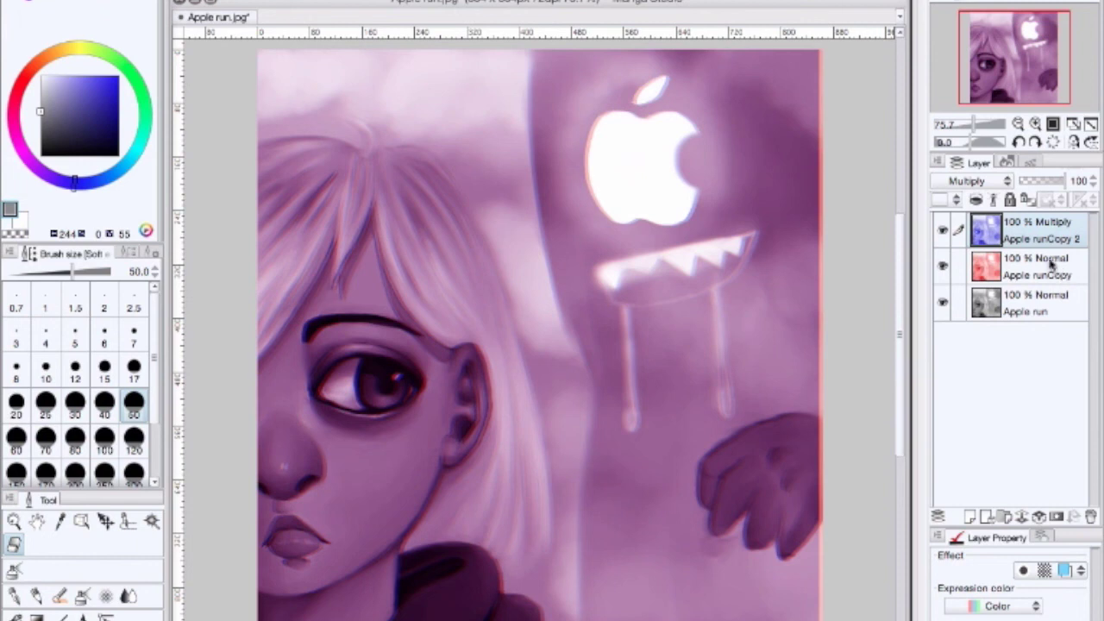
pyautogui.moveTo(345, 173)
pyautogui.mouseDown()
pyautogui.moveTo(271, 184)
pyautogui.moveTo(345, 414)
pyautogui.moveTo(475, 535)
pyautogui.moveTo(354, 306)
pyautogui.moveTo(414, 239)
pyautogui.mouseUp()
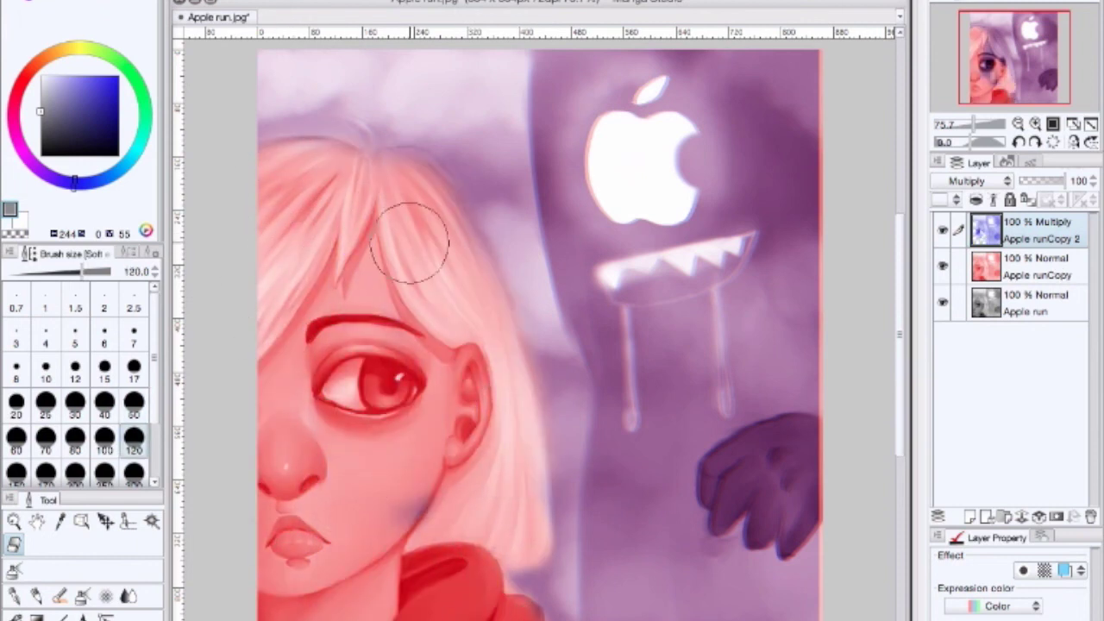
pyautogui.click(1035, 266)
pyautogui.moveTo(293, 155)
pyautogui.mouseDown()
pyautogui.moveTo(431, 256)
pyautogui.moveTo(436, 586)
pyautogui.moveTo(345, 388)
pyautogui.mouseUp()
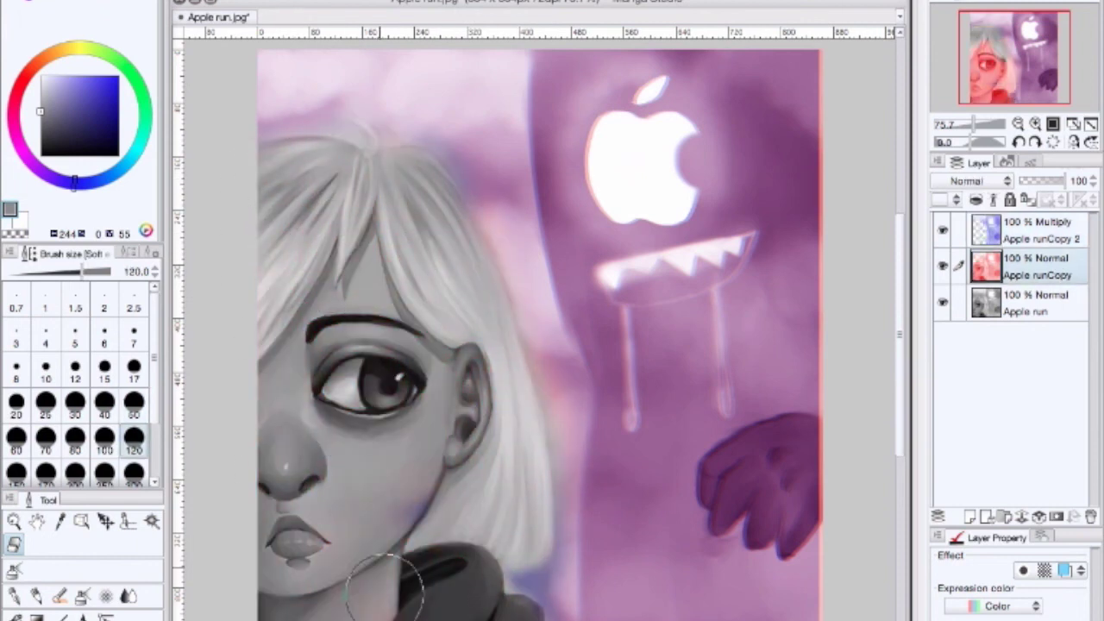
pyautogui.click(1035, 229)
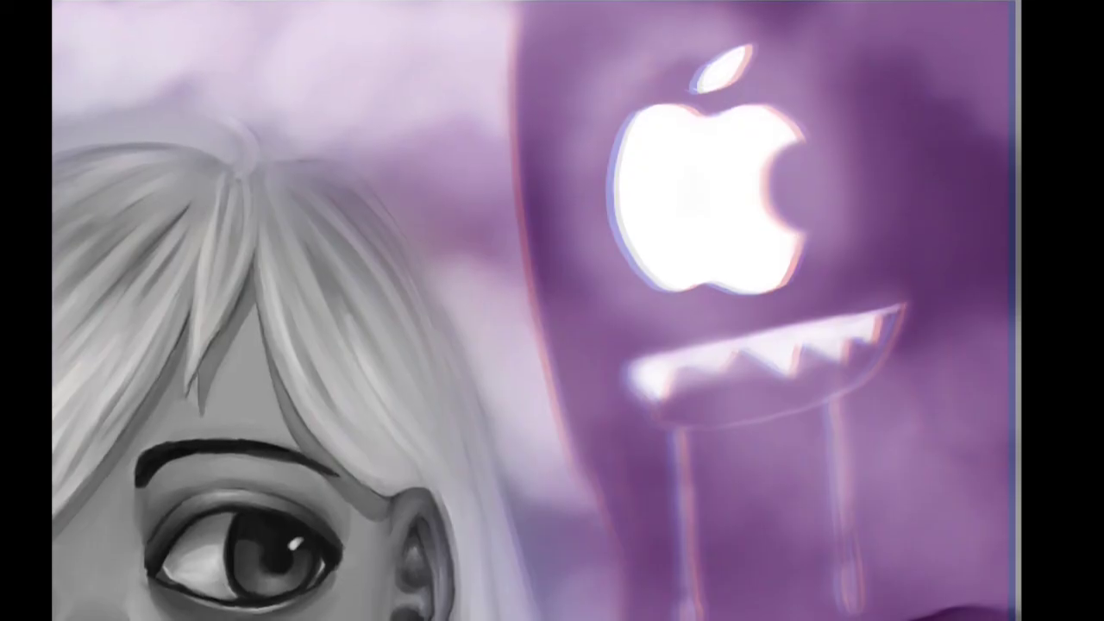